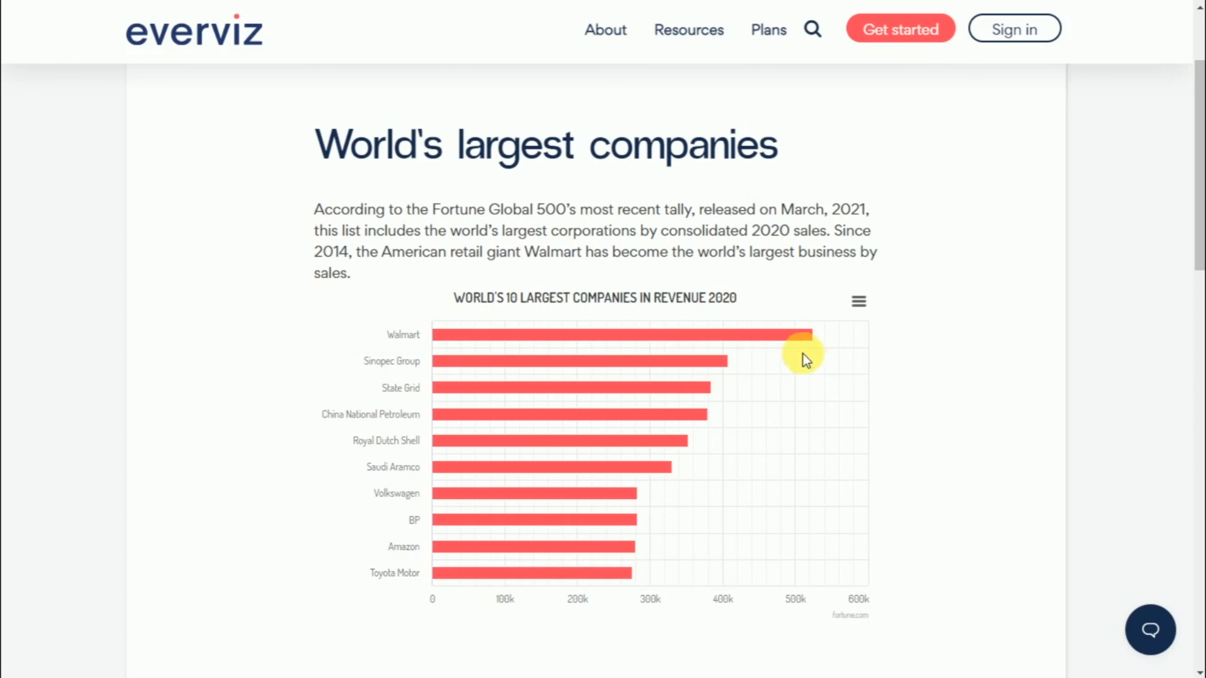
- Read the revenue values of individual companies in the finished example bar chart
mouse_move(705, 363)
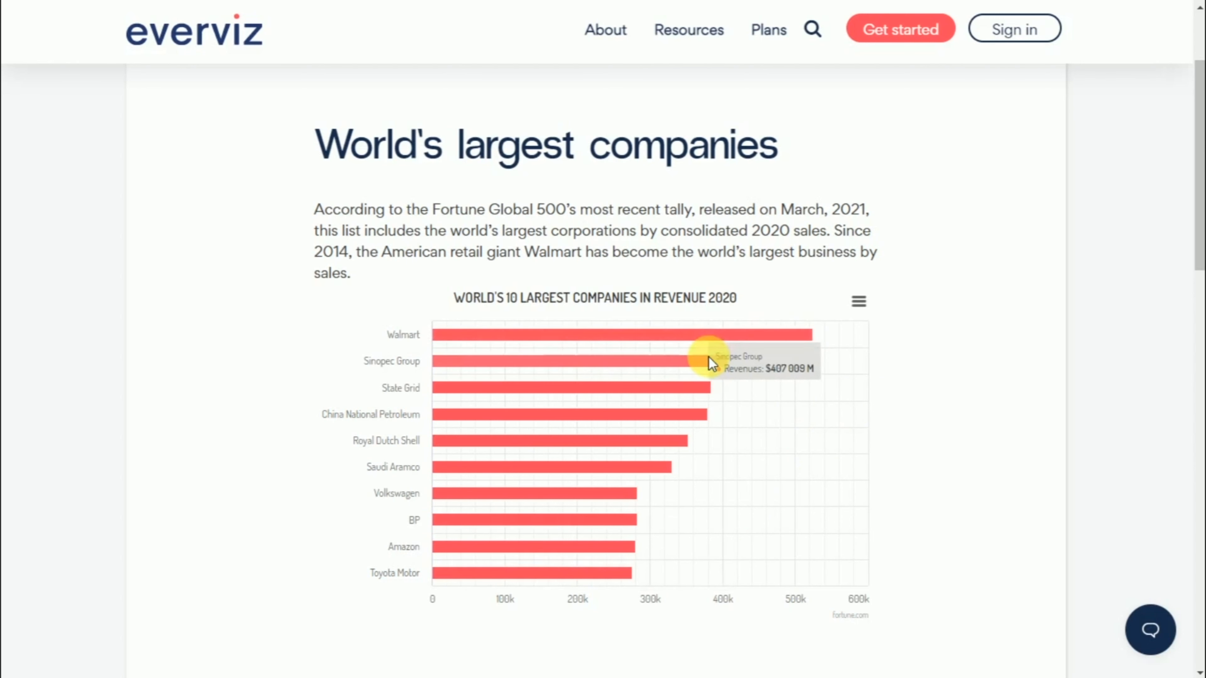
mouse_move(699, 391)
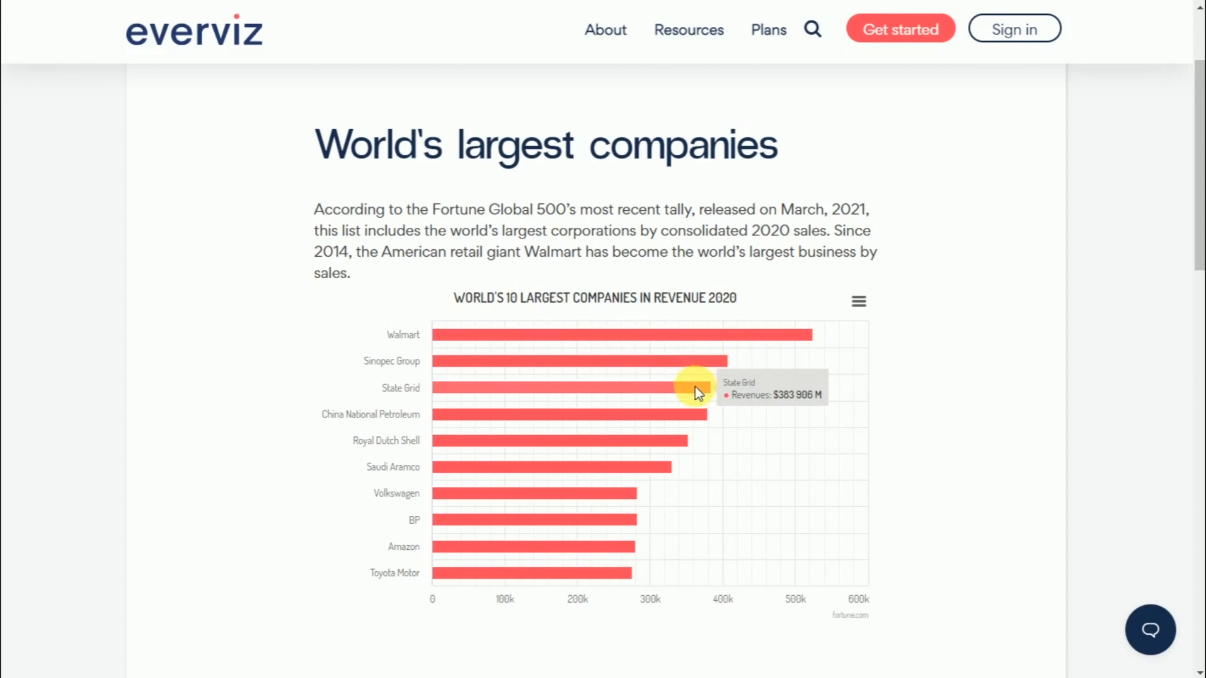
mouse_move(678, 447)
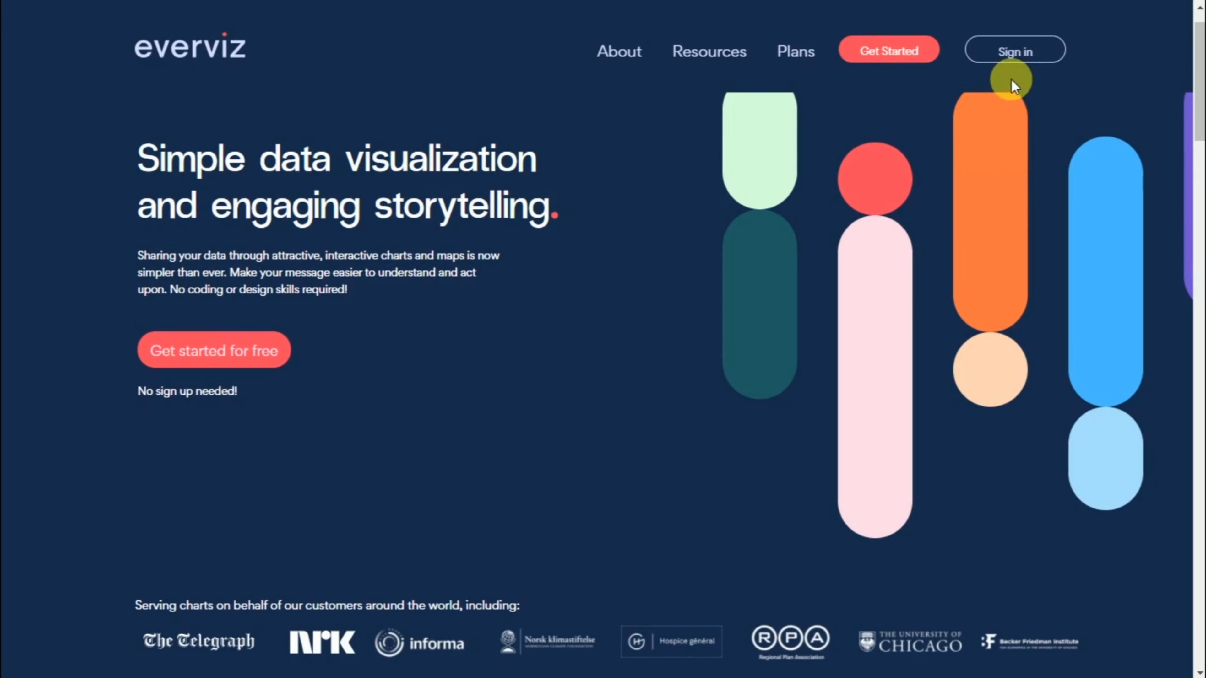
- Sign in and create a new project based on the Bar template
left_click(1001, 52)
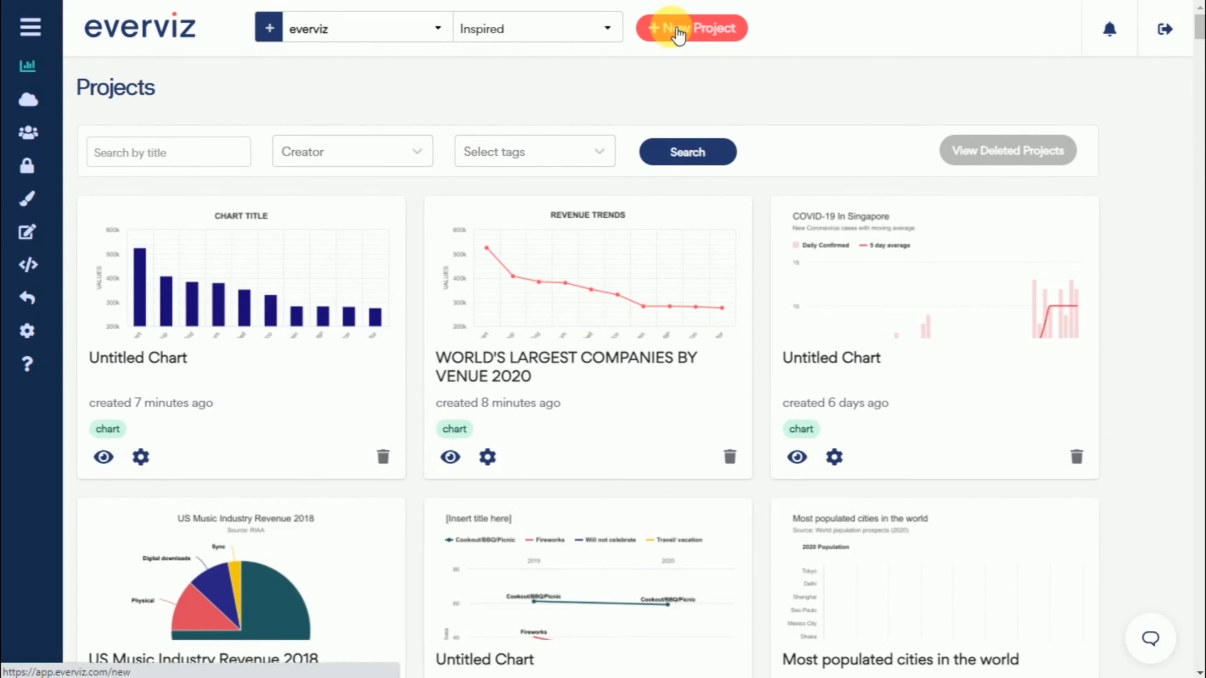
left_click(693, 28)
left_click(382, 286)
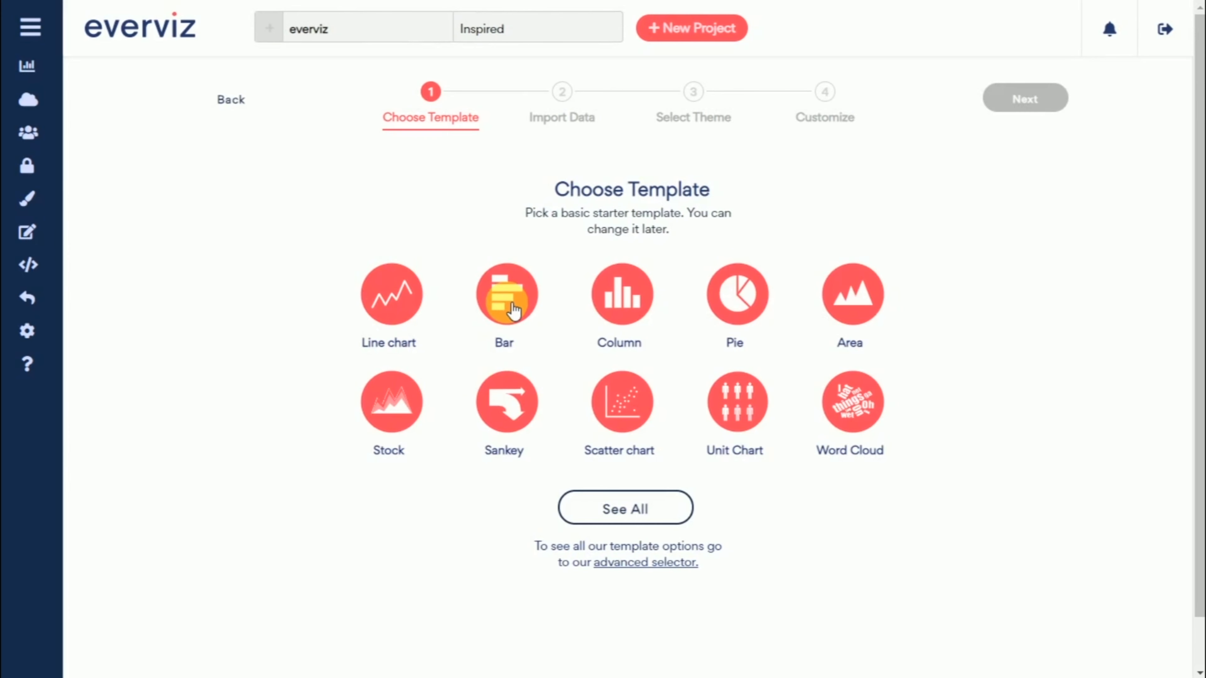
left_click(509, 304)
left_click(1049, 110)
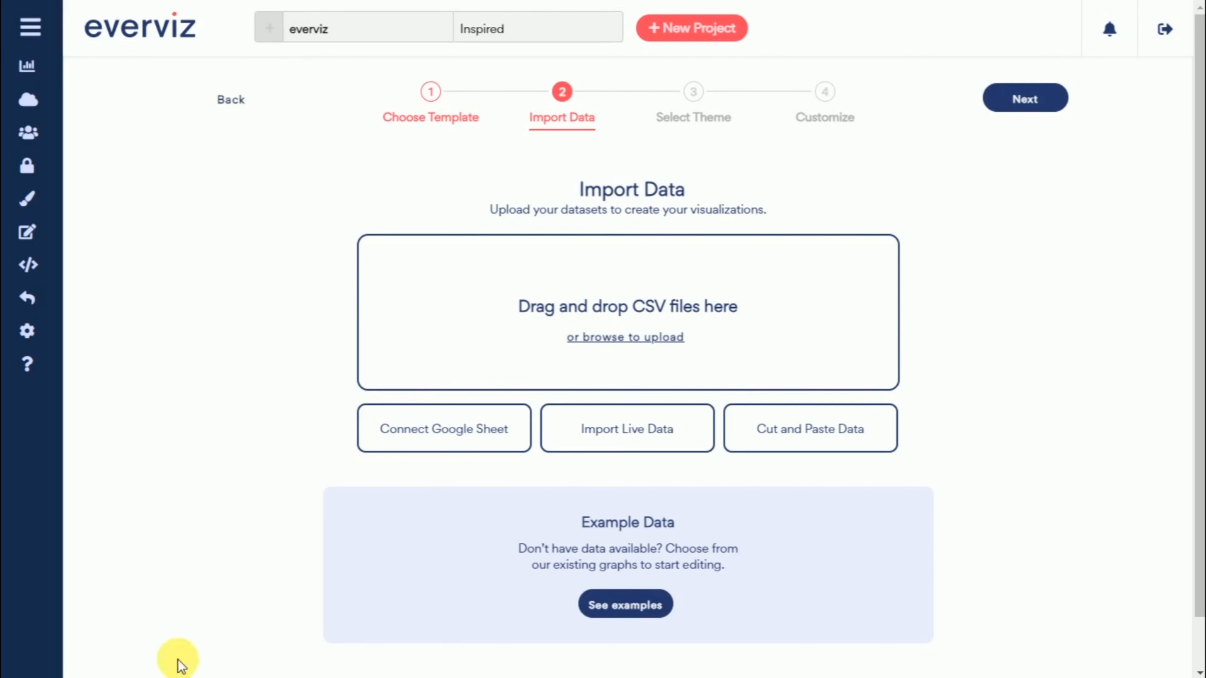
- Import the Sample data - Fortune10 file from the Bar Chart folder into the project
key("alt+Tab")
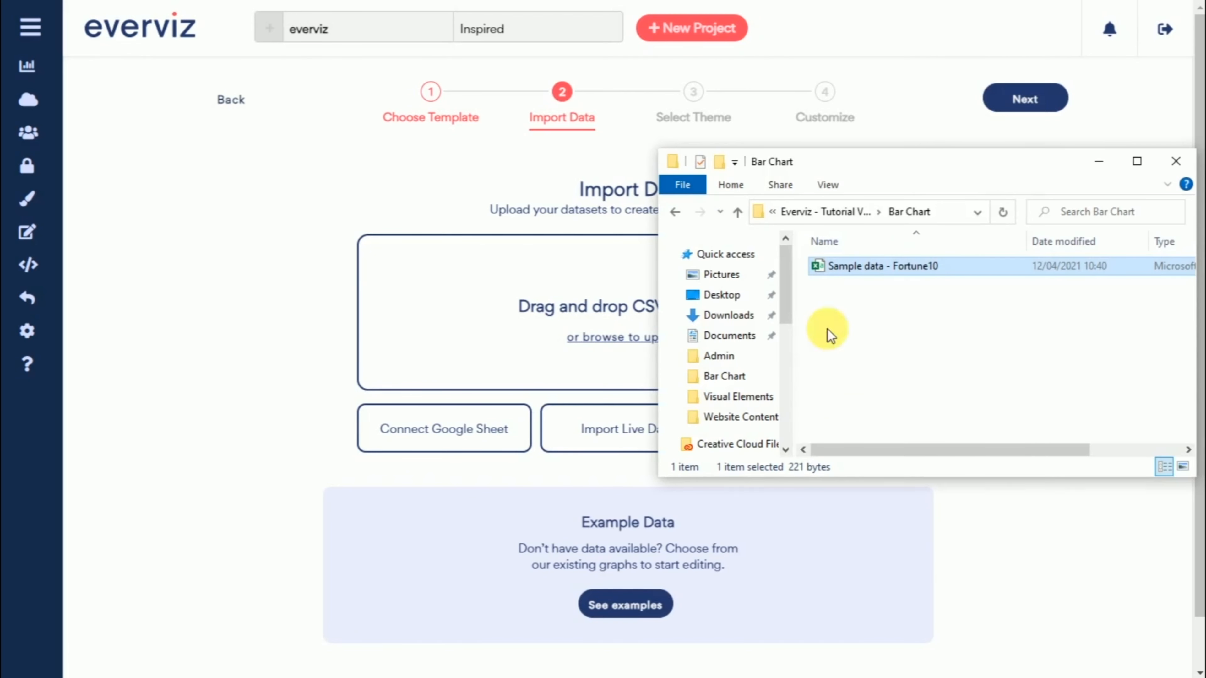
left_click_drag(915, 169, 829, 115)
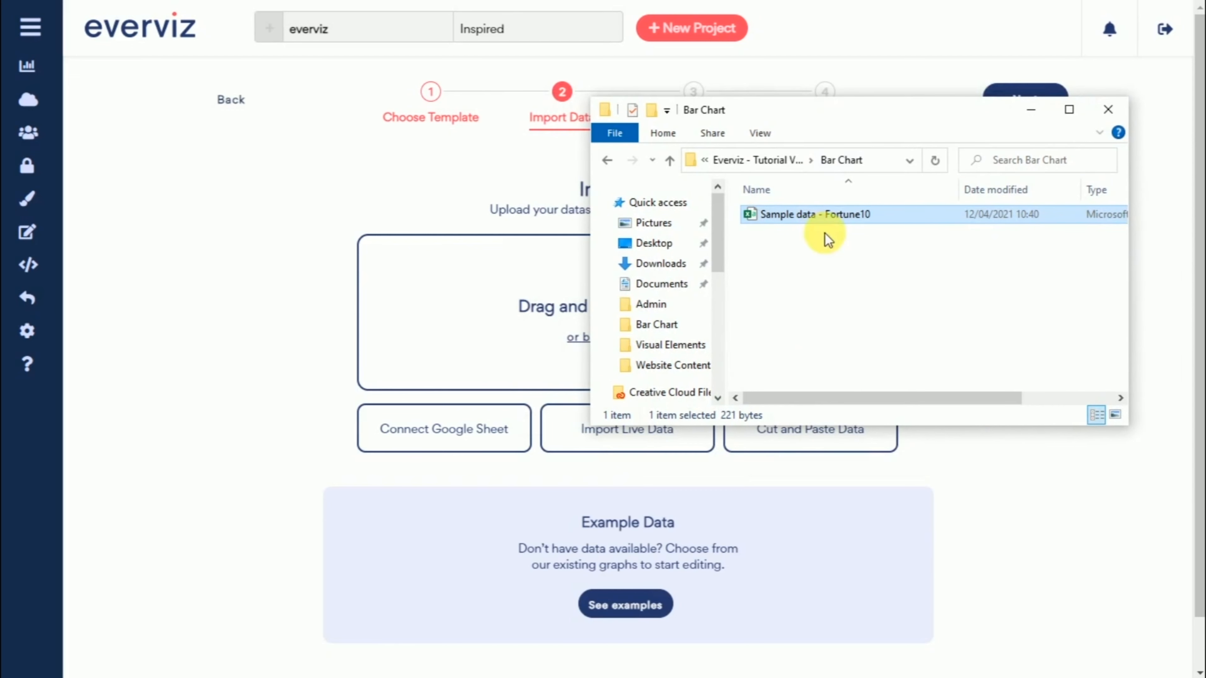
left_click_drag(819, 217, 509, 301)
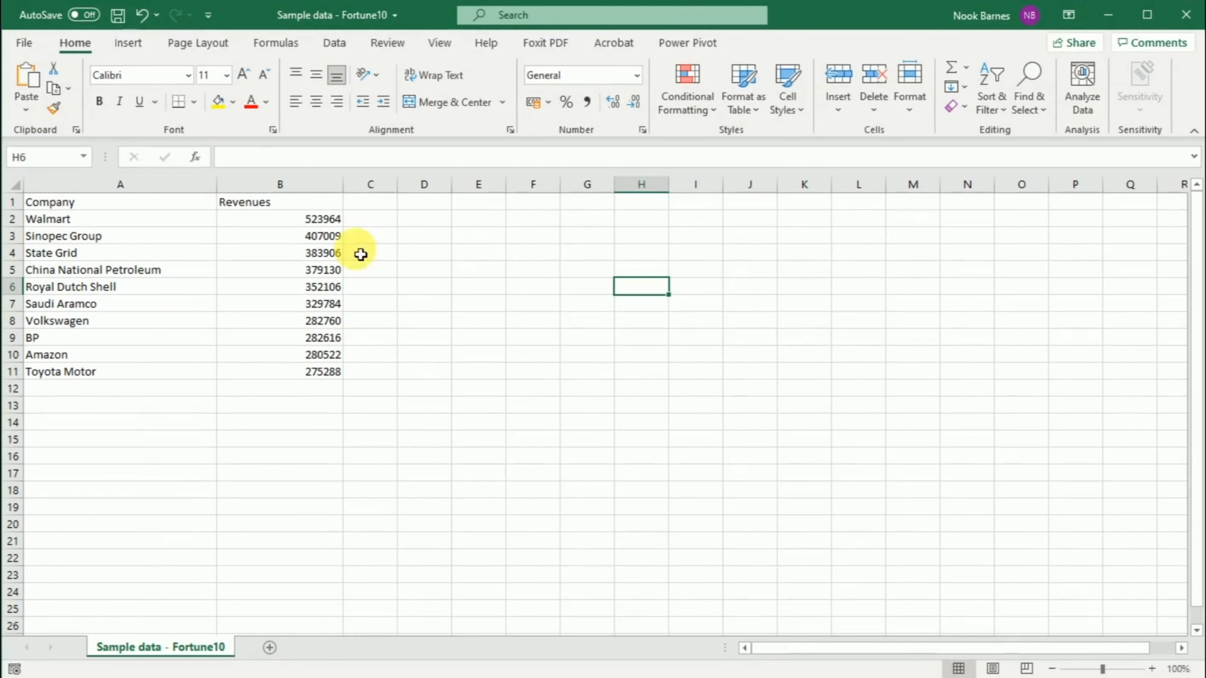
- Review the company names and revenue figures of the Sample data - Fortune10 file in Excel
left_click(340, 222)
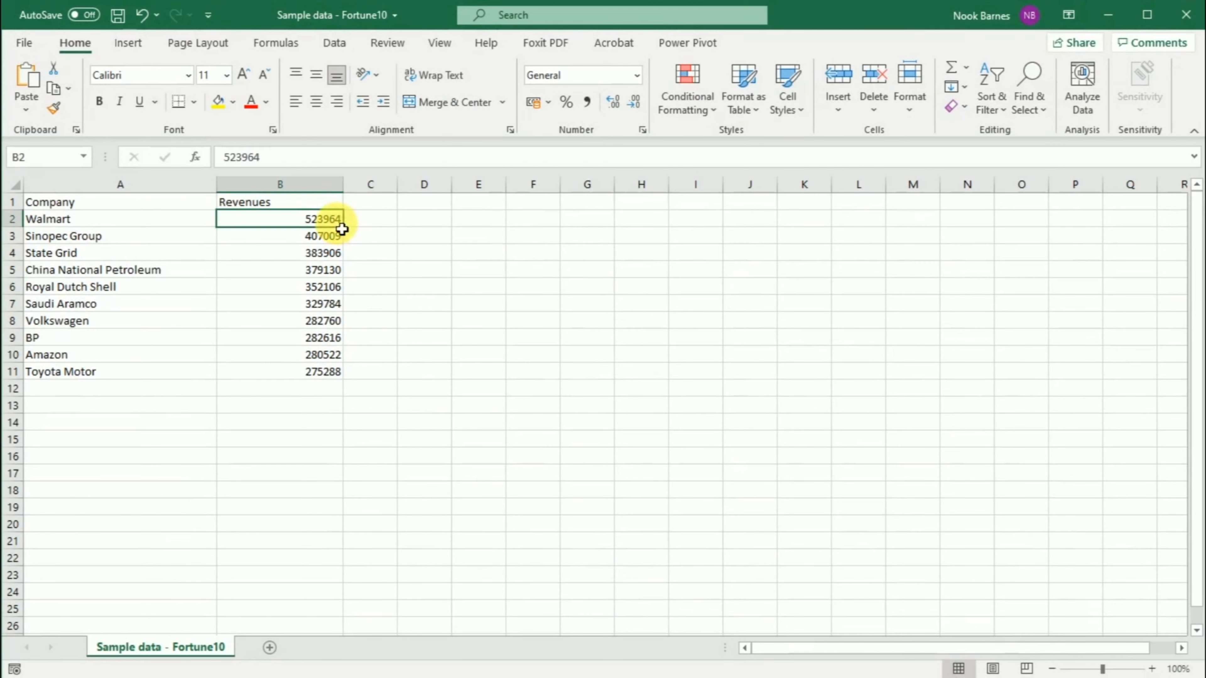
left_click(332, 252)
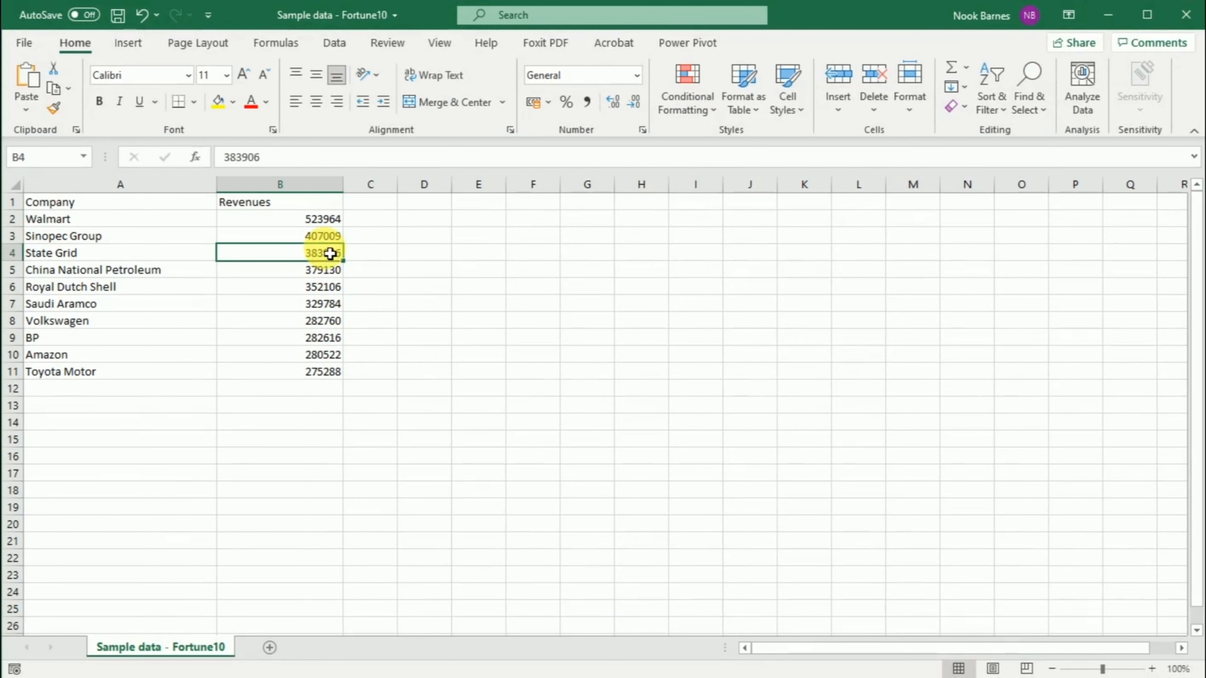
left_click(589, 394)
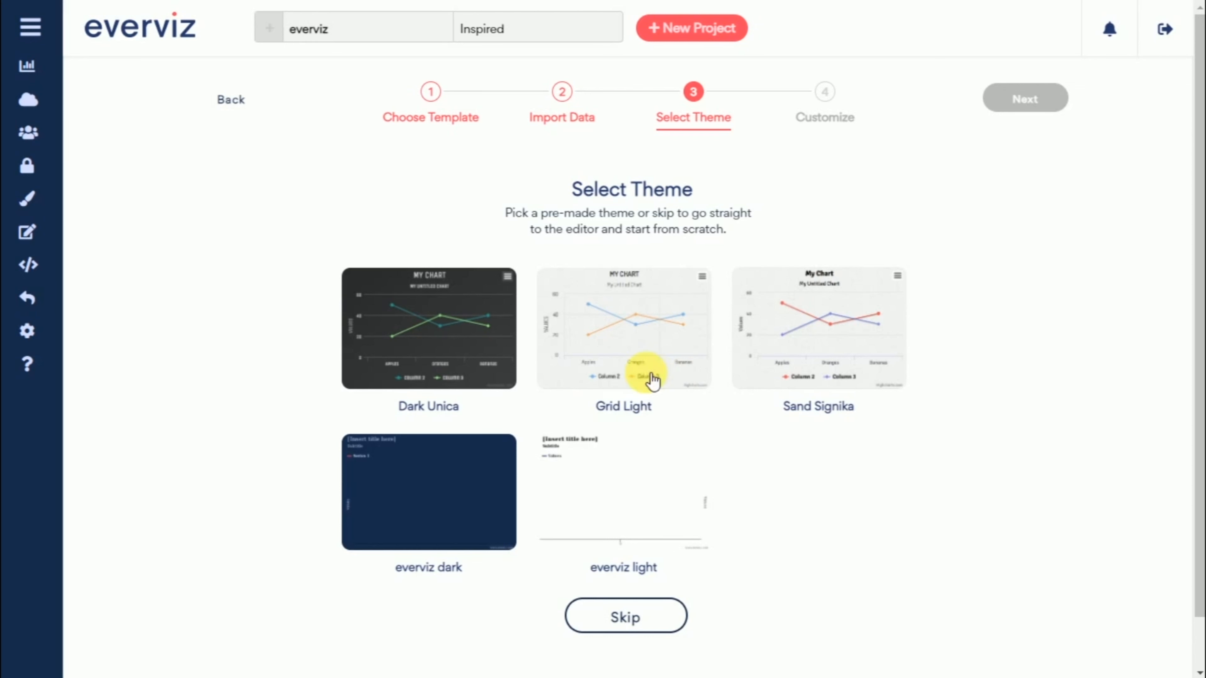
- Apply the Grid Light theme and open the chart in the editor with all customization sections collapsed
left_click(680, 388)
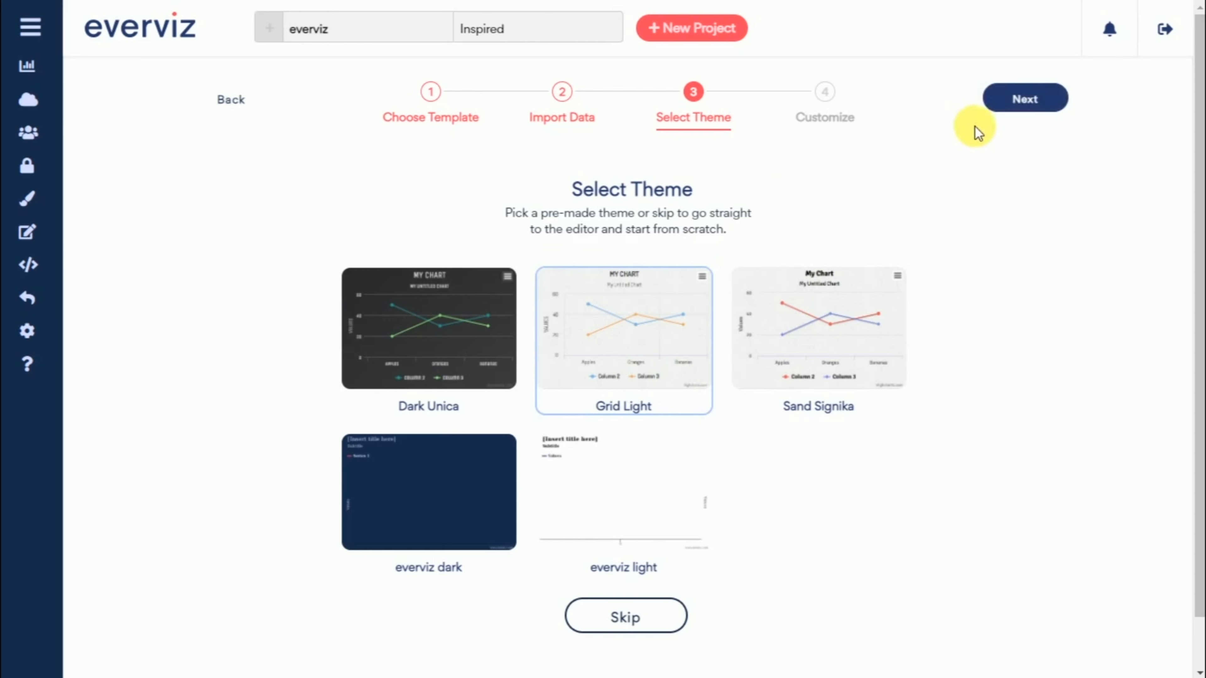
left_click(1024, 102)
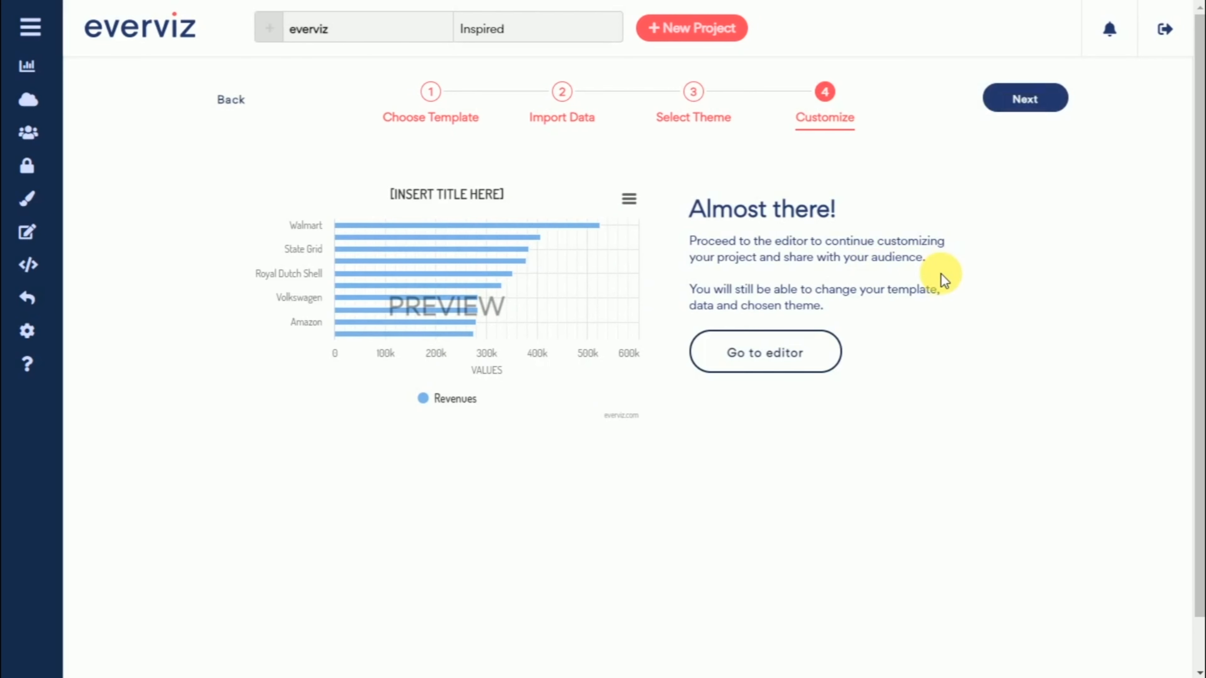
left_click(774, 360)
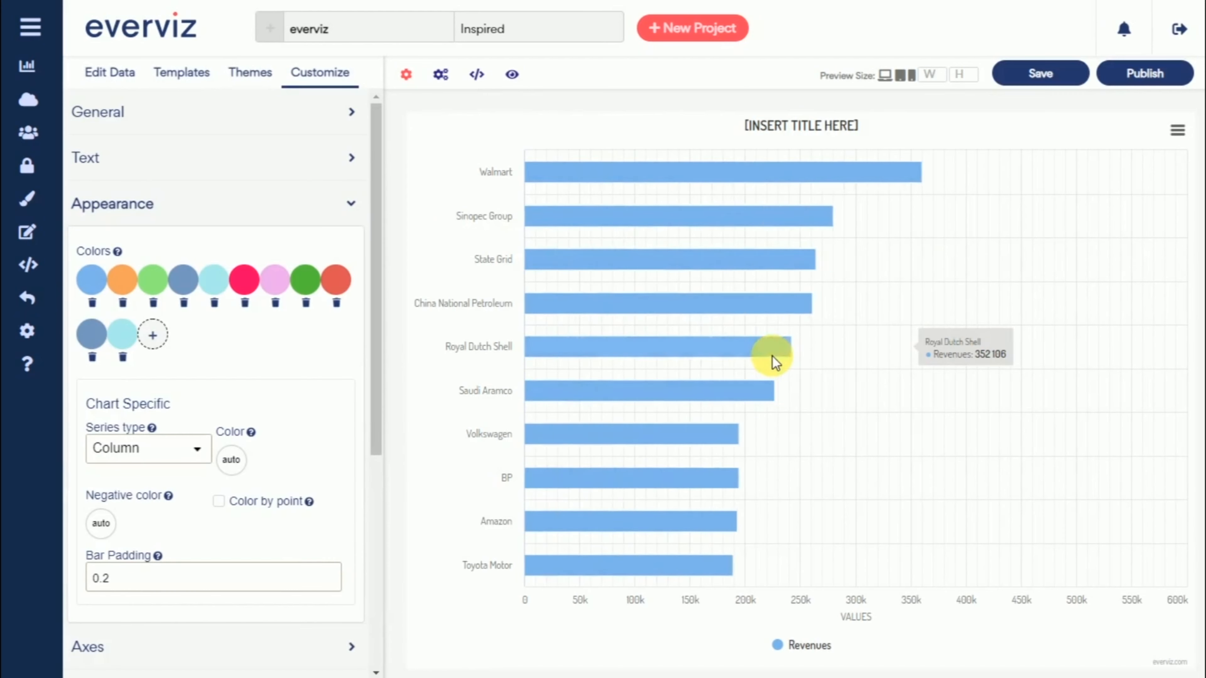
left_click(360, 205)
left_click(328, 85)
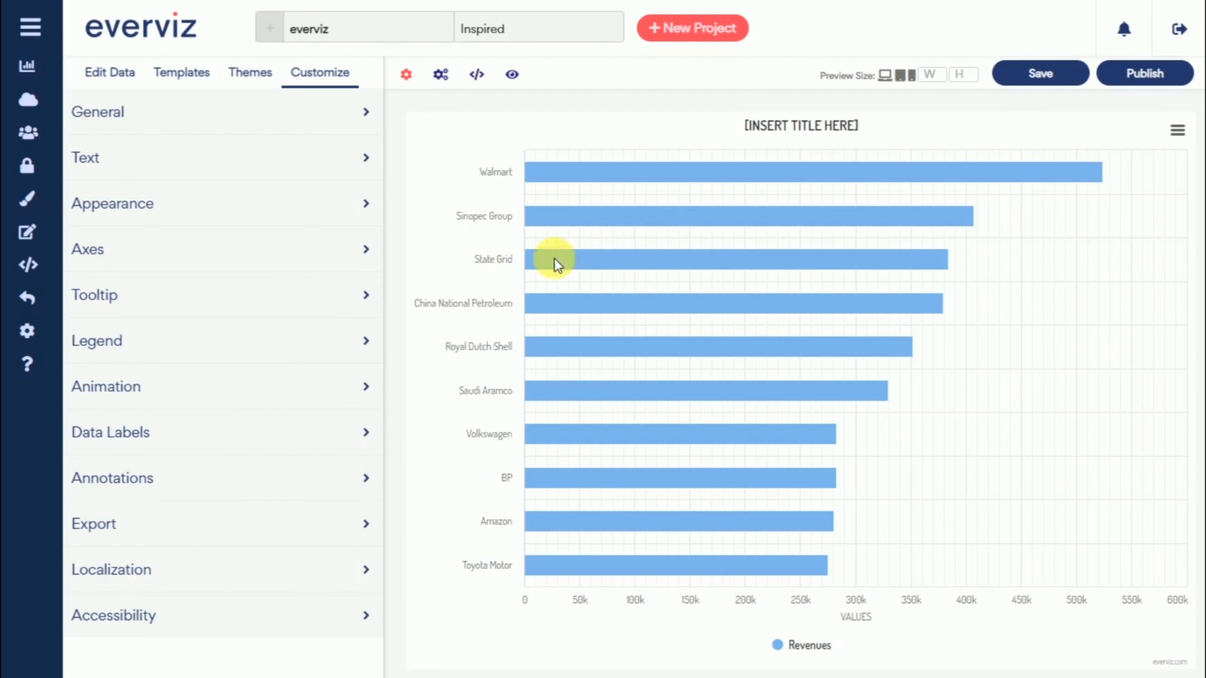
- Replace the placeholder title on the chart with "WORLD'S LARGEST COMPANIES BY REVENUE 2020" and open the text settings
left_click(828, 127)
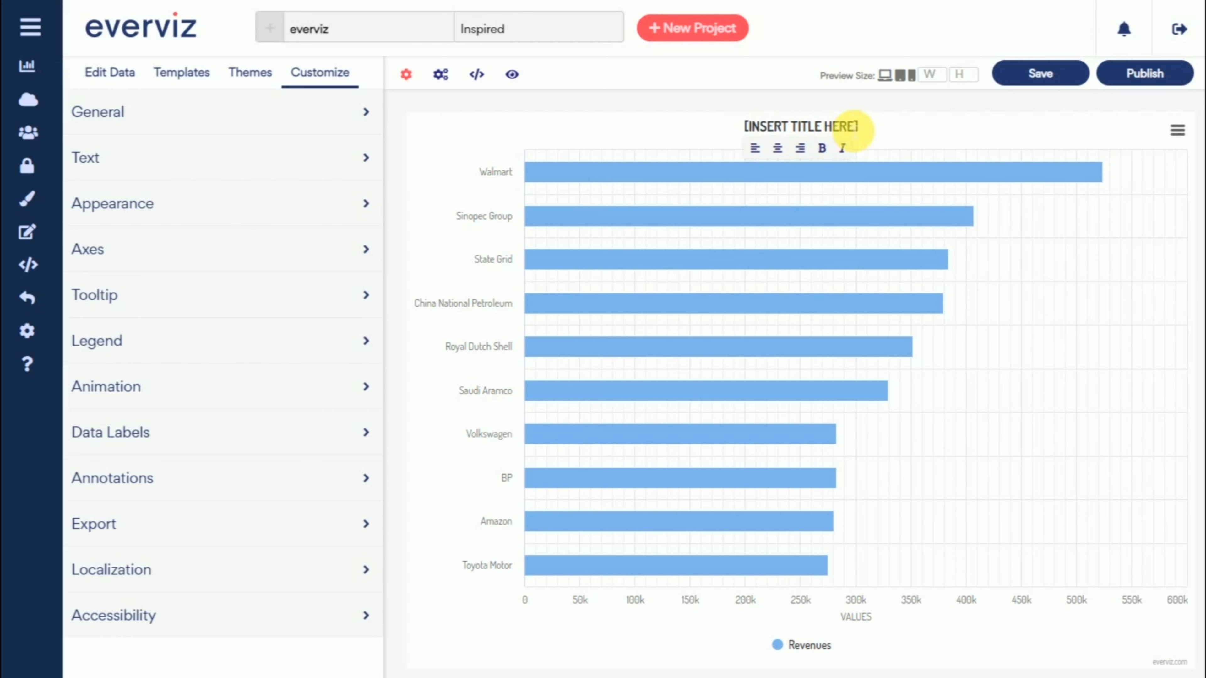
triple_click(853, 127)
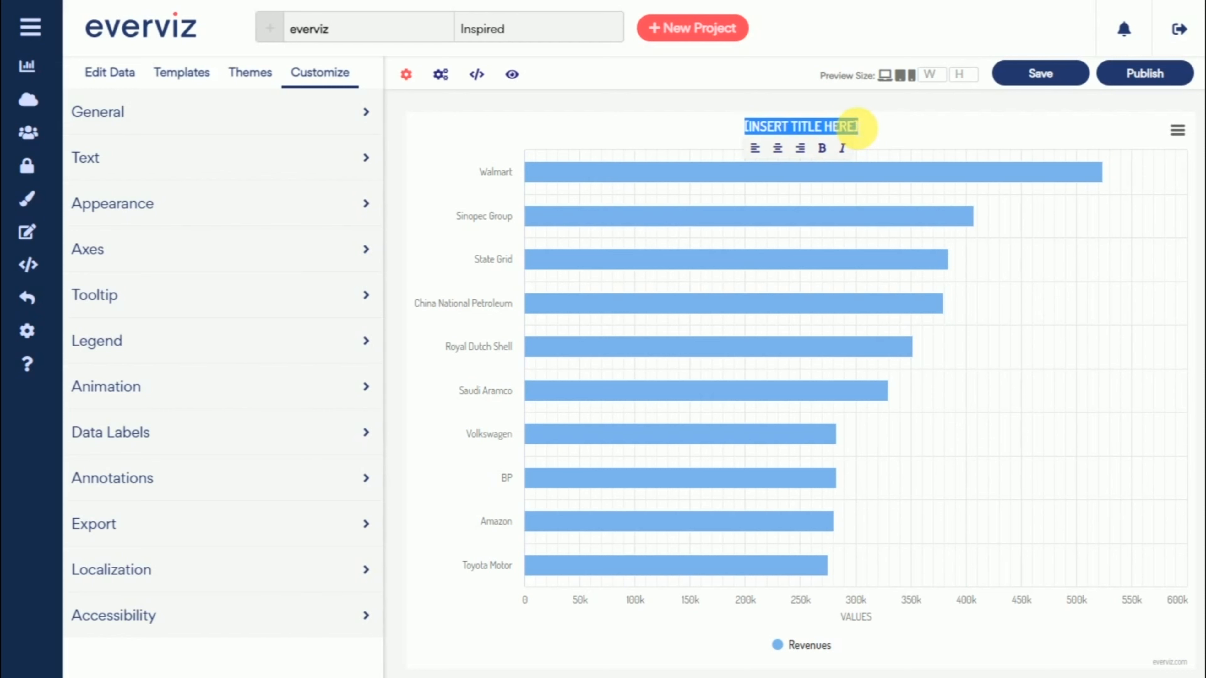
type("WORLD'S LARGEST COMPANIES BY REVENUE 2020")
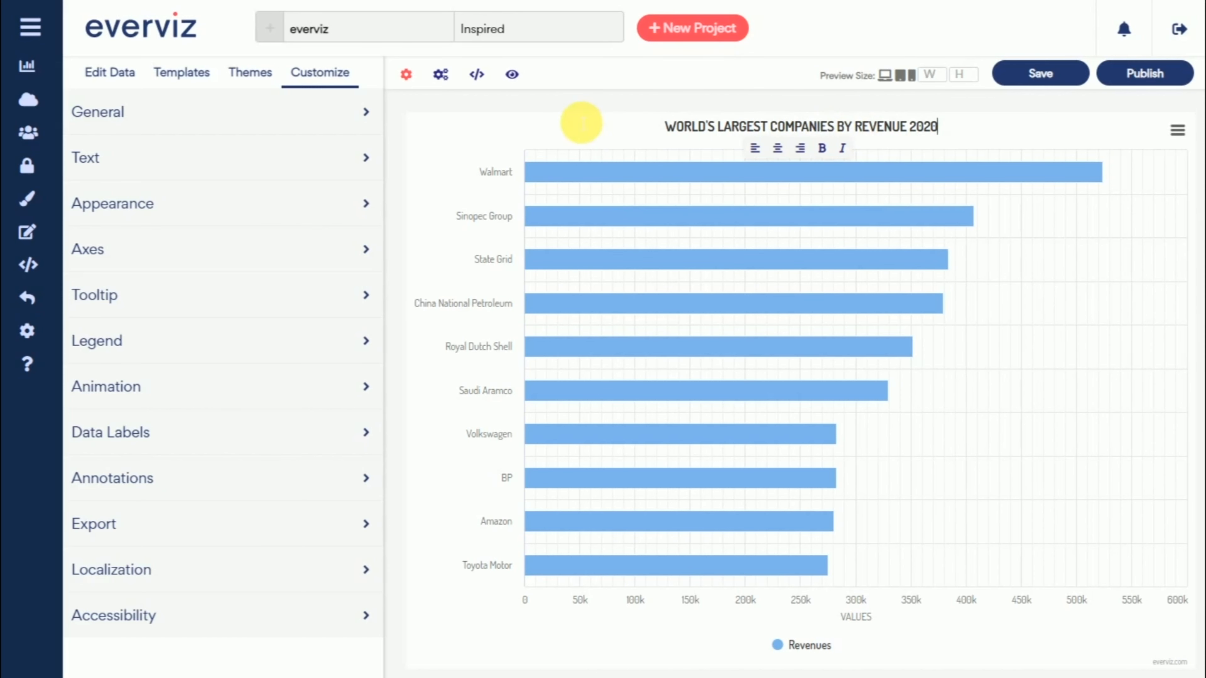
left_click(369, 160)
- Delete the year at the end of the chart title in the text settings and re-enter 2020
left_click_drag(116, 298, 79, 304)
left_click(126, 295)
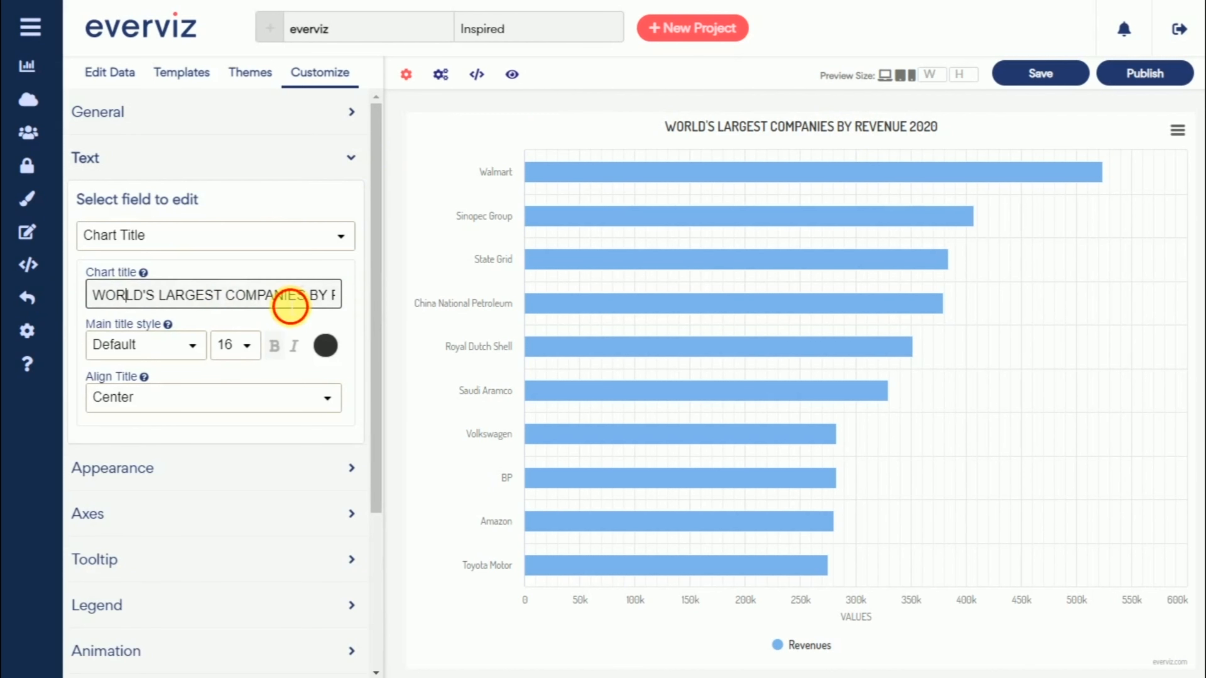
left_click_drag(84, 296, 373, 290)
left_click(337, 297)
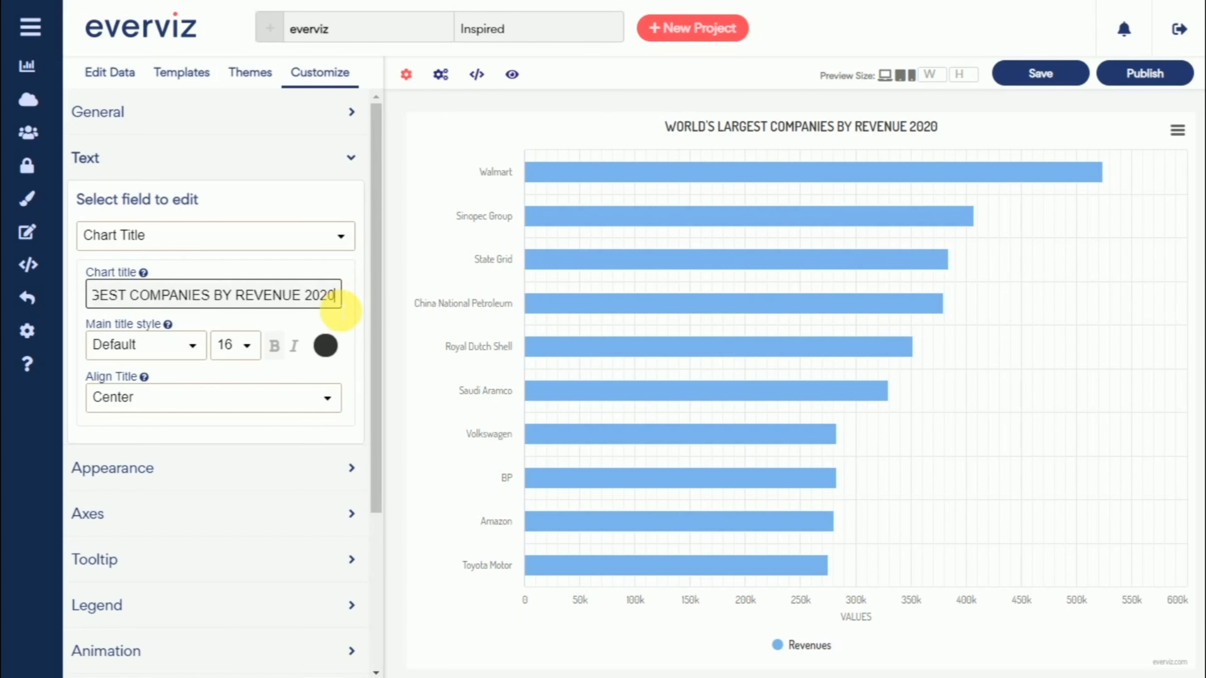
key("BackSpace")
key("BackSpace")
key("BackSpace")
key("BackSpace")
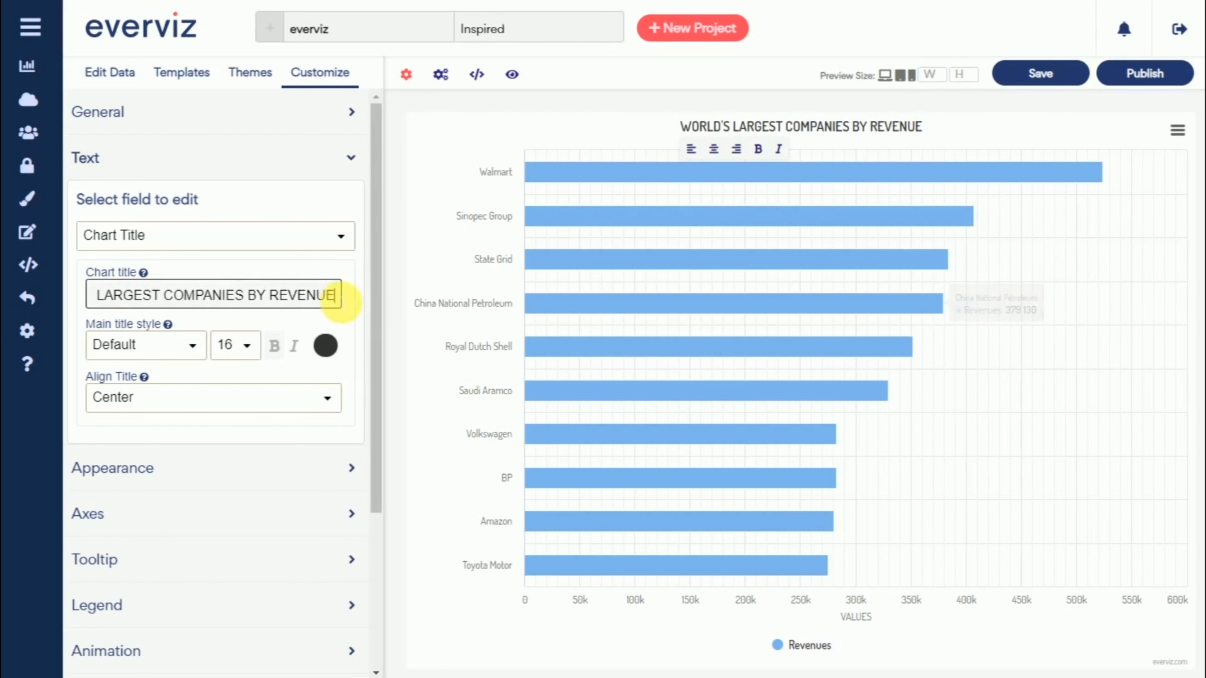
type("2020")
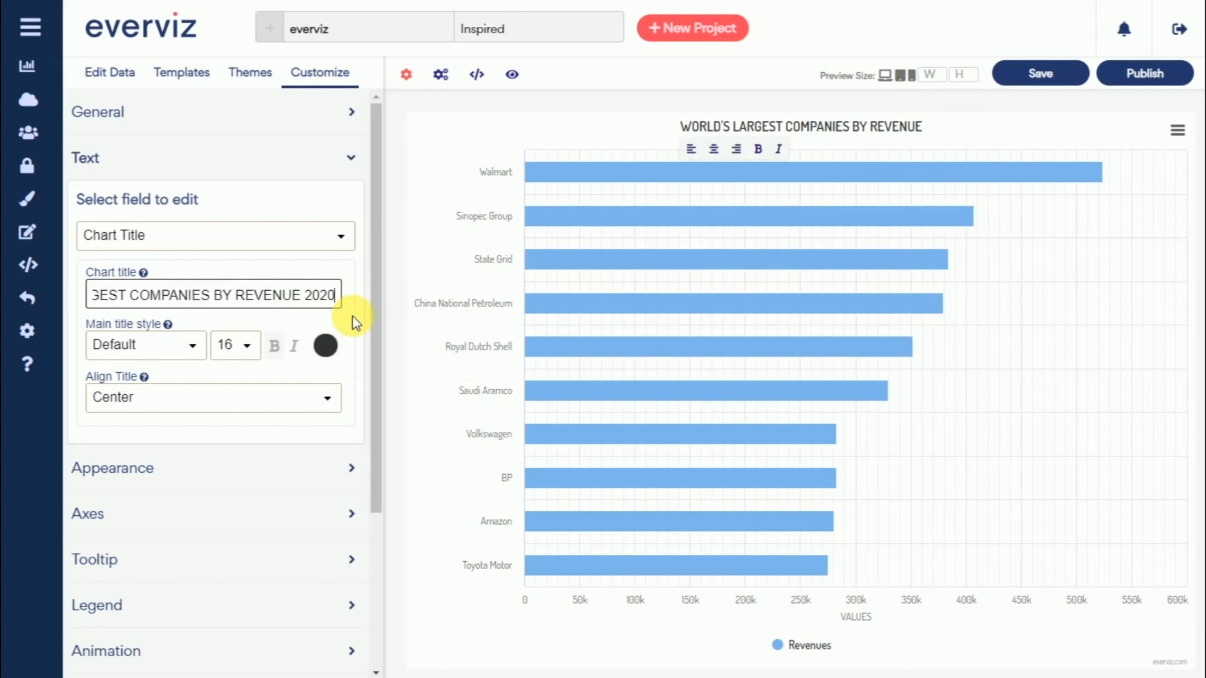
- Set the chart title's font size to 18
left_click(339, 241)
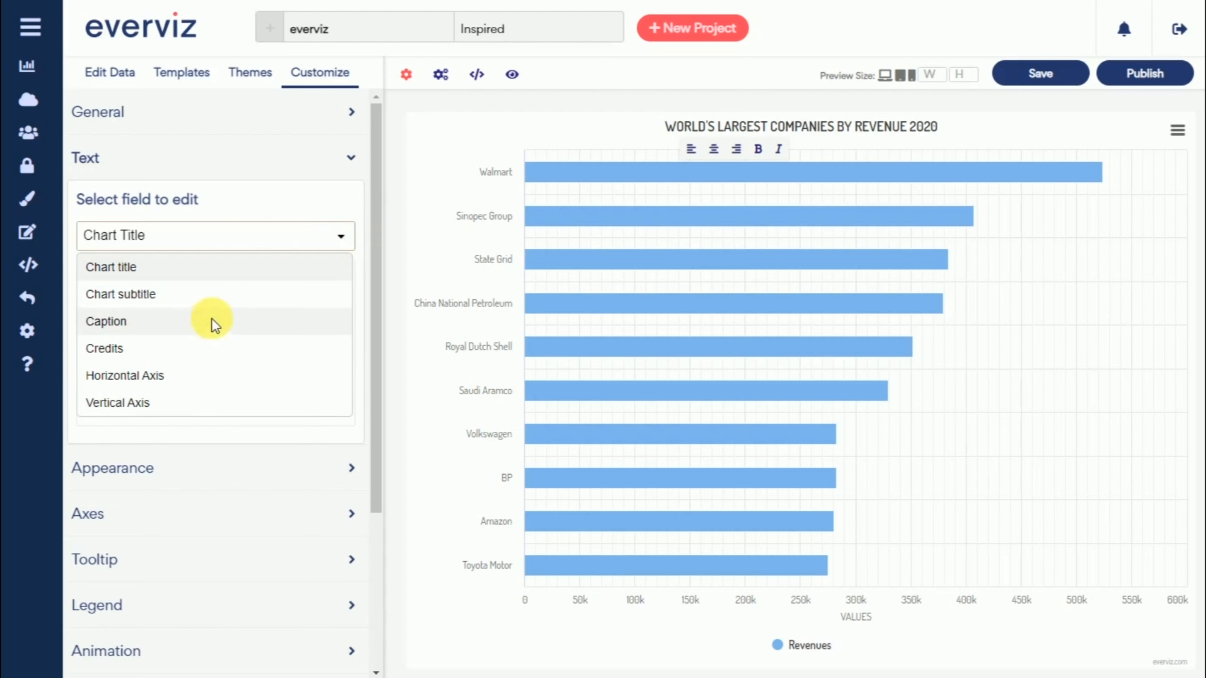
left_click(286, 194)
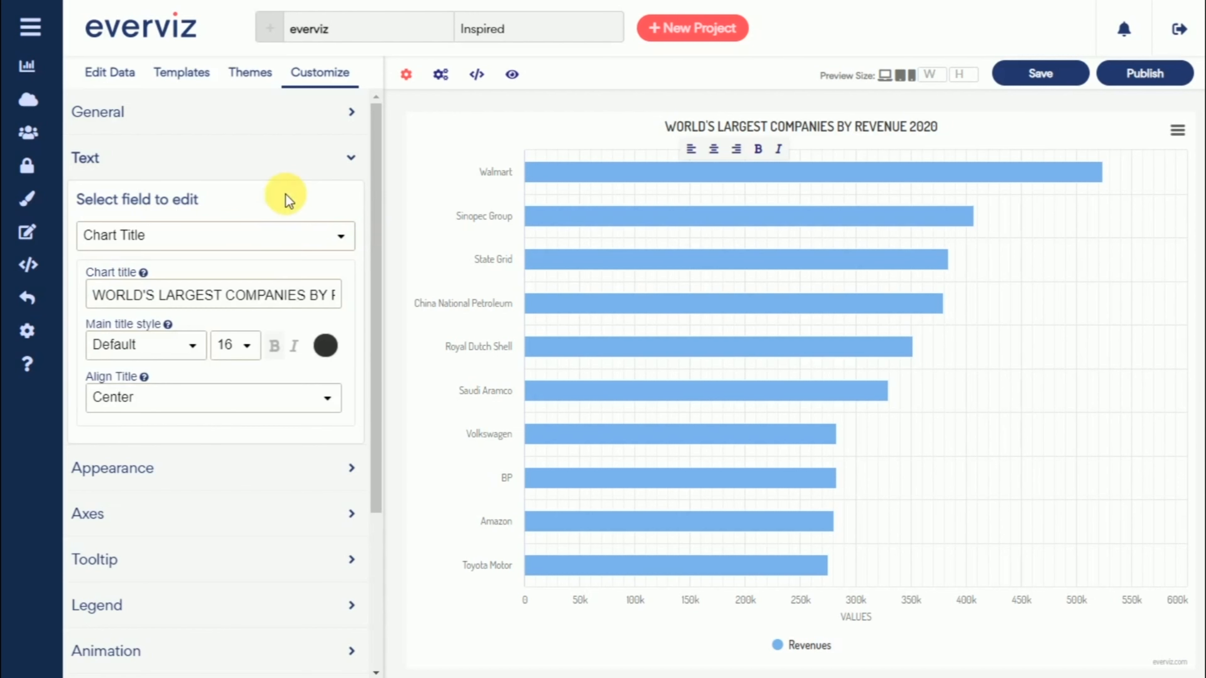
left_click(259, 347)
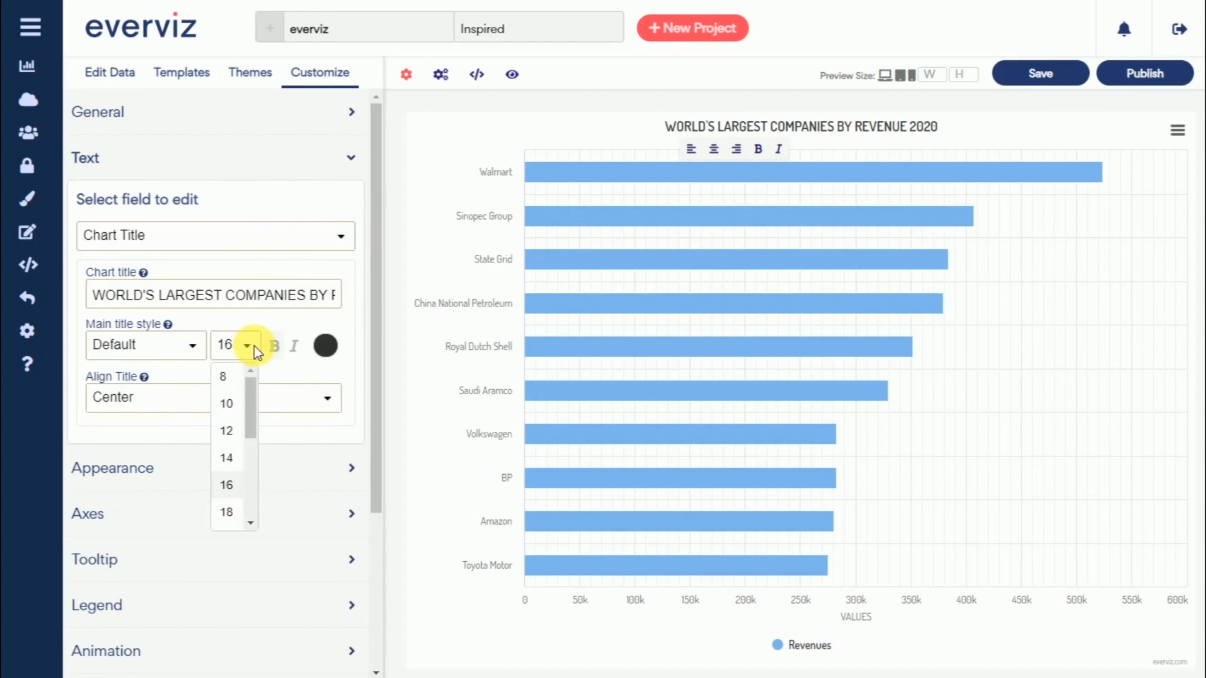
left_click(226, 512)
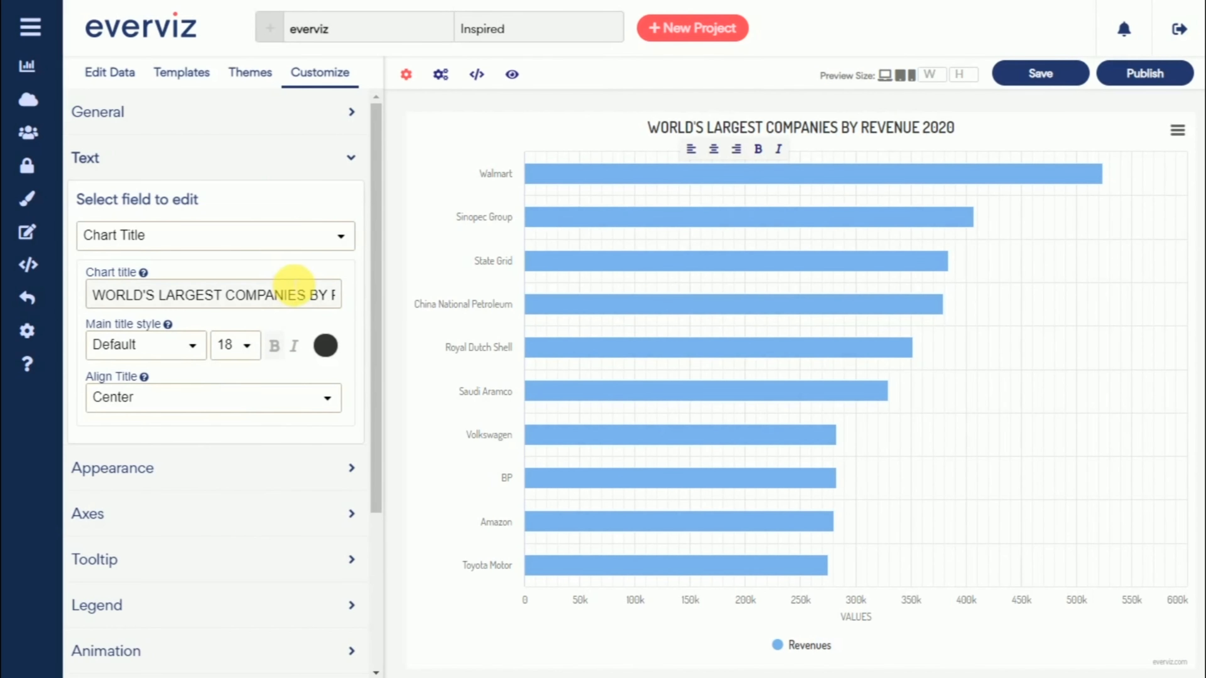
- Change the chart's credits text to "fortune.com" and select the credits on the chart
left_click(226, 237)
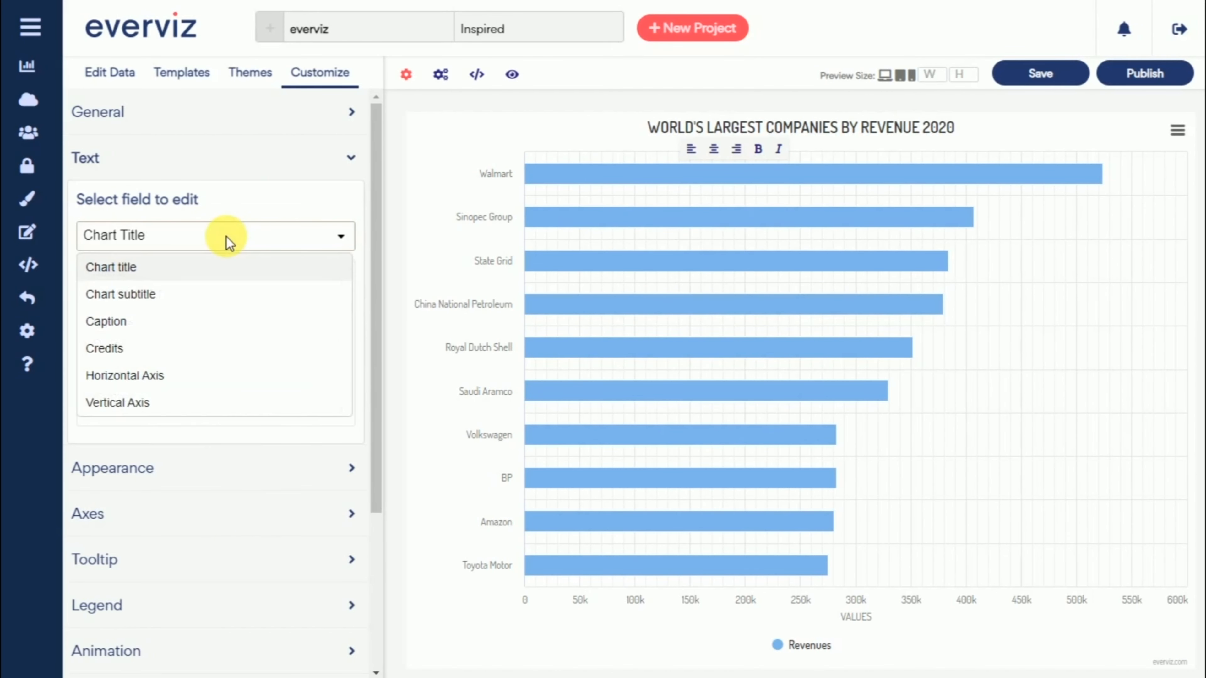
left_click(226, 237)
left_click(226, 237)
left_click(157, 354)
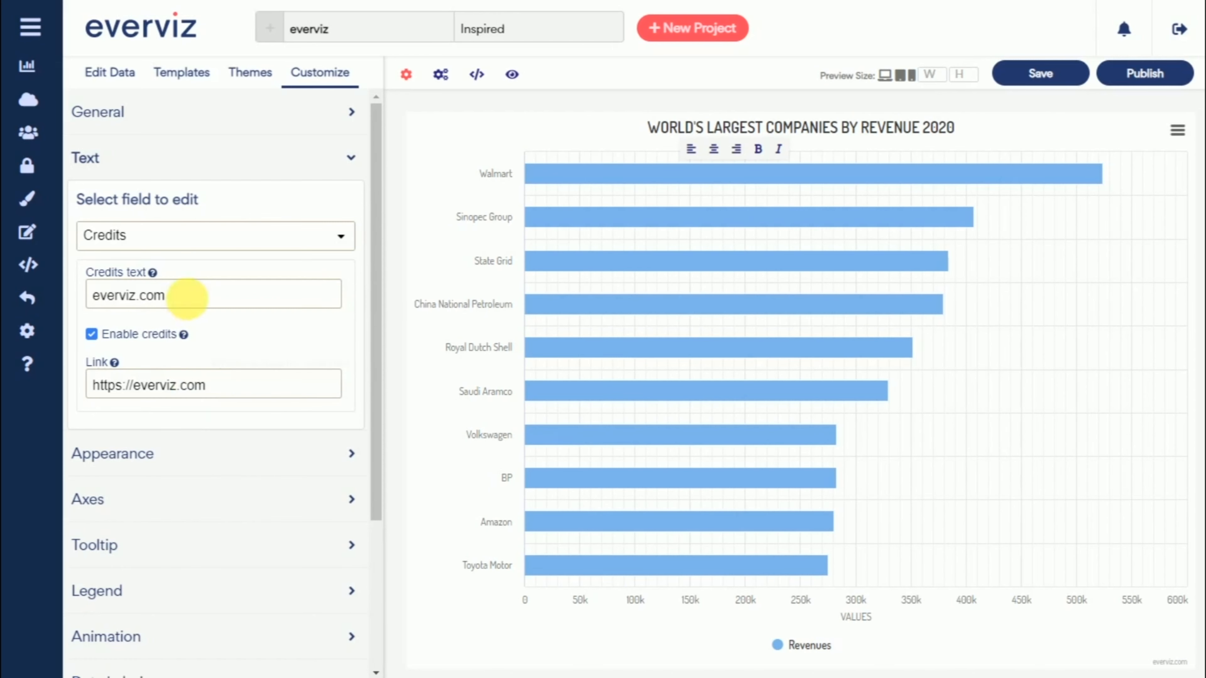
triple_click(195, 291)
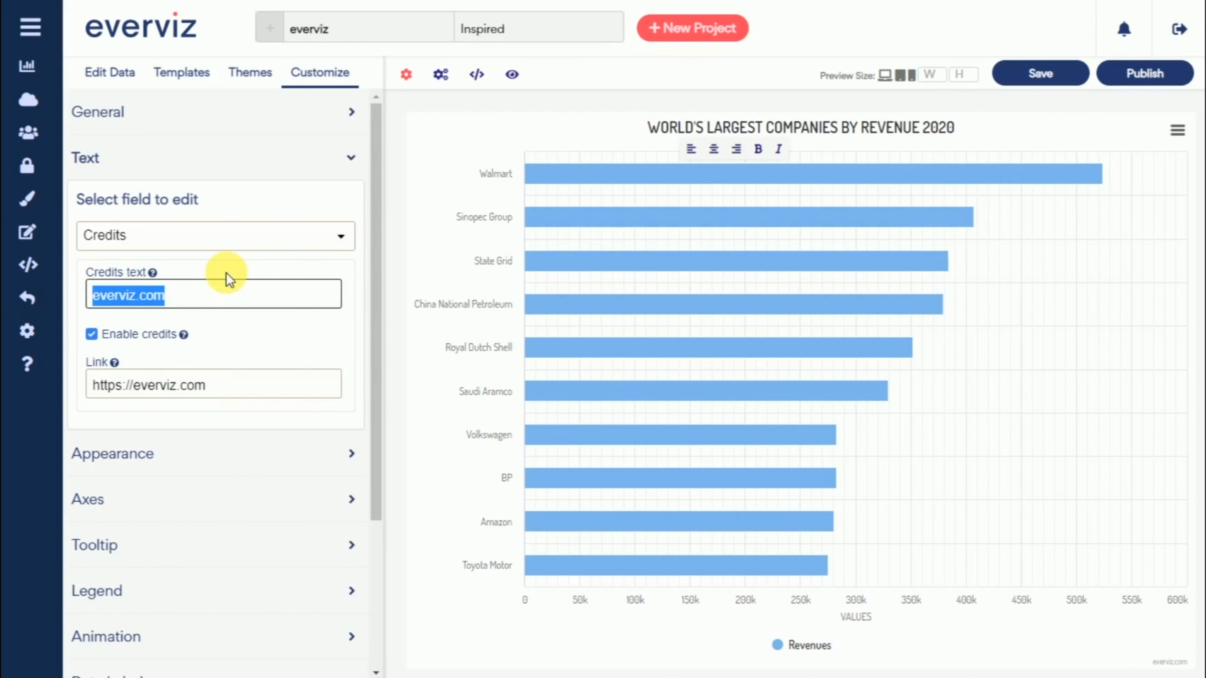
key("BackSpace")
type("fotu")
key("BackSpace")
key("BackSpace")
type("rtune.")
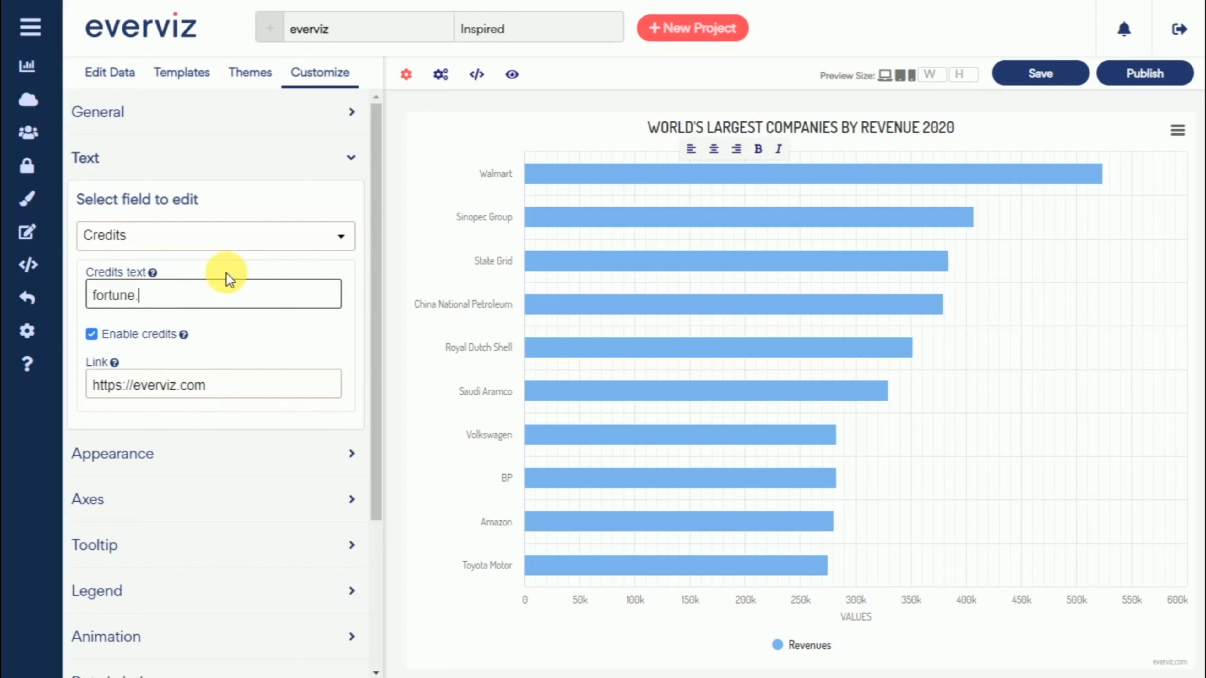
type("com")
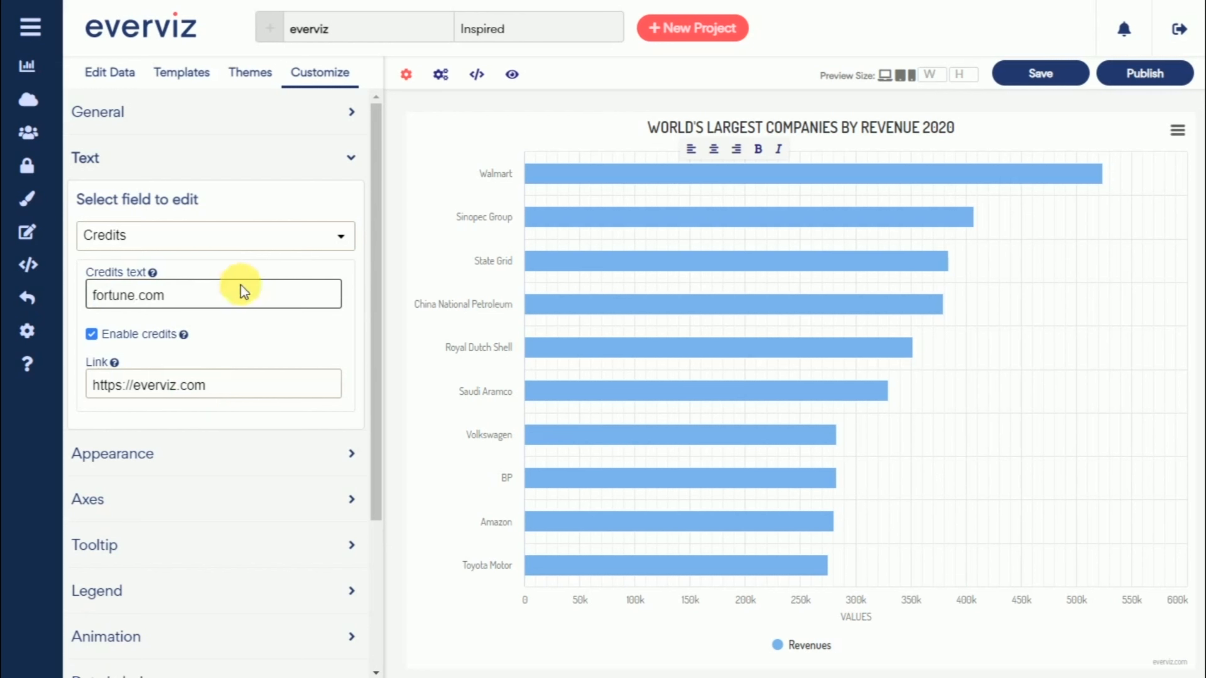
left_click(1168, 662)
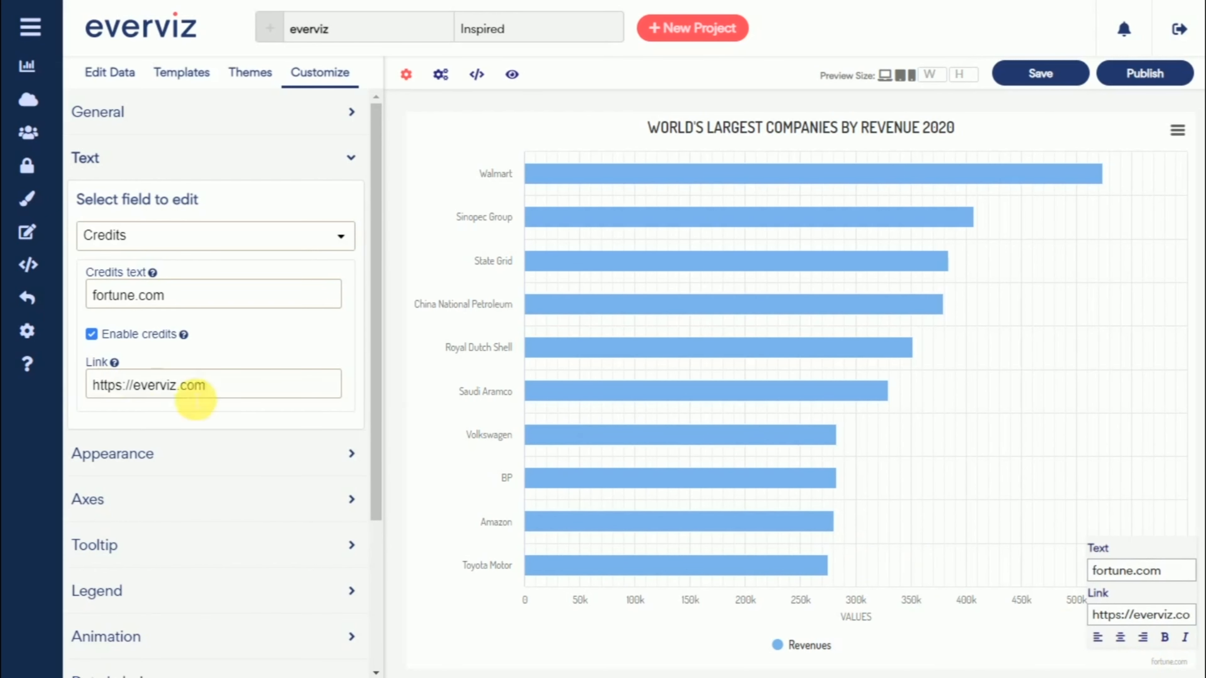
- Clear the credits link and collapse the text settings
left_click_drag(180, 385, 247, 397)
key("ctrl+a")
key("BackSpace")
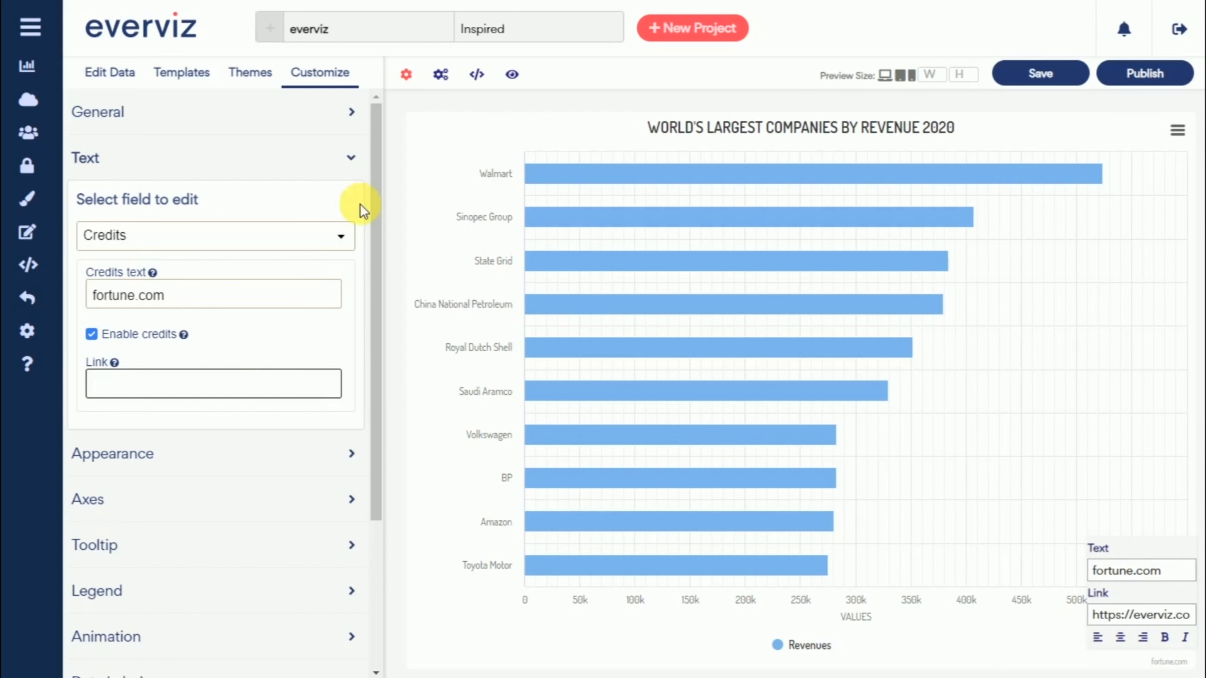
left_click(365, 160)
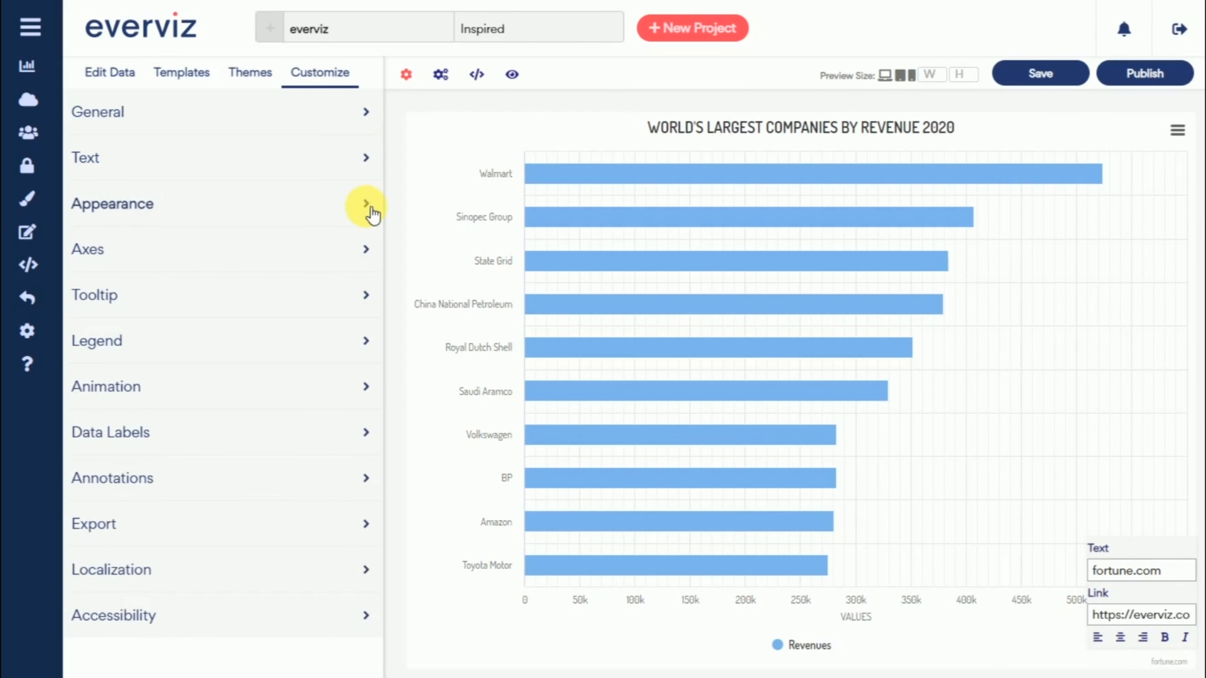
- Try #9E4849 and the green #599E48 as the chart-specific color of the bars in the appearance settings
left_click(364, 206)
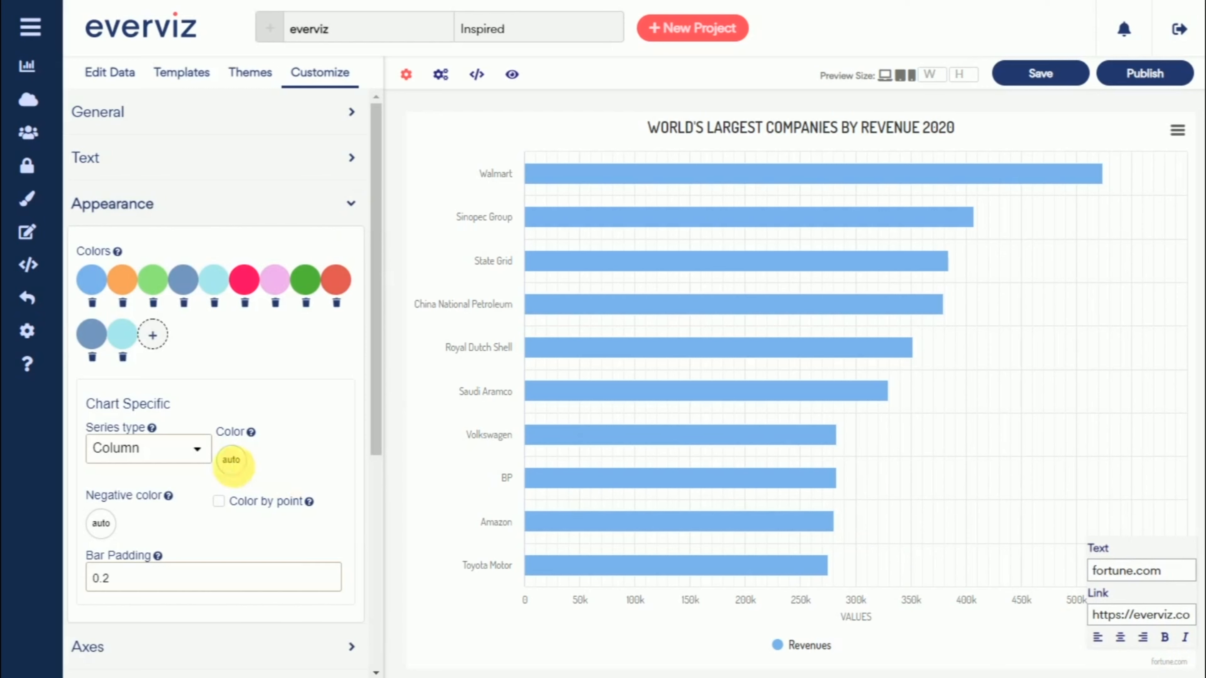
left_click(232, 459)
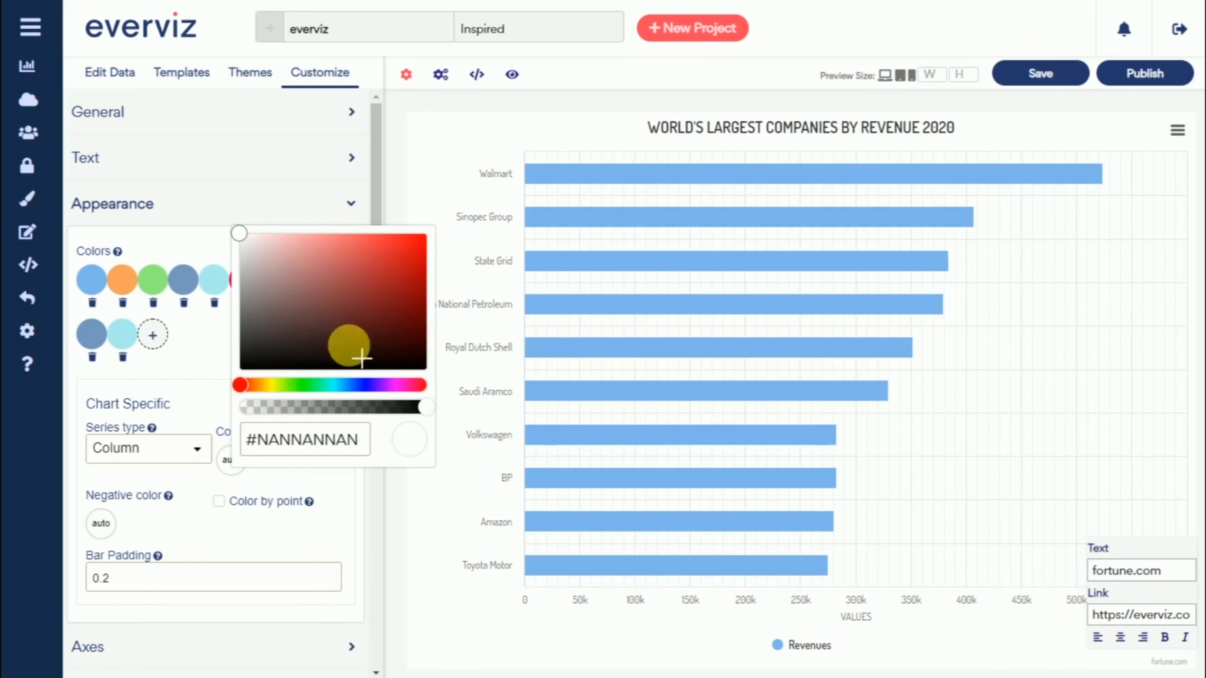
left_click(343, 343)
left_click(390, 259)
left_click(340, 285)
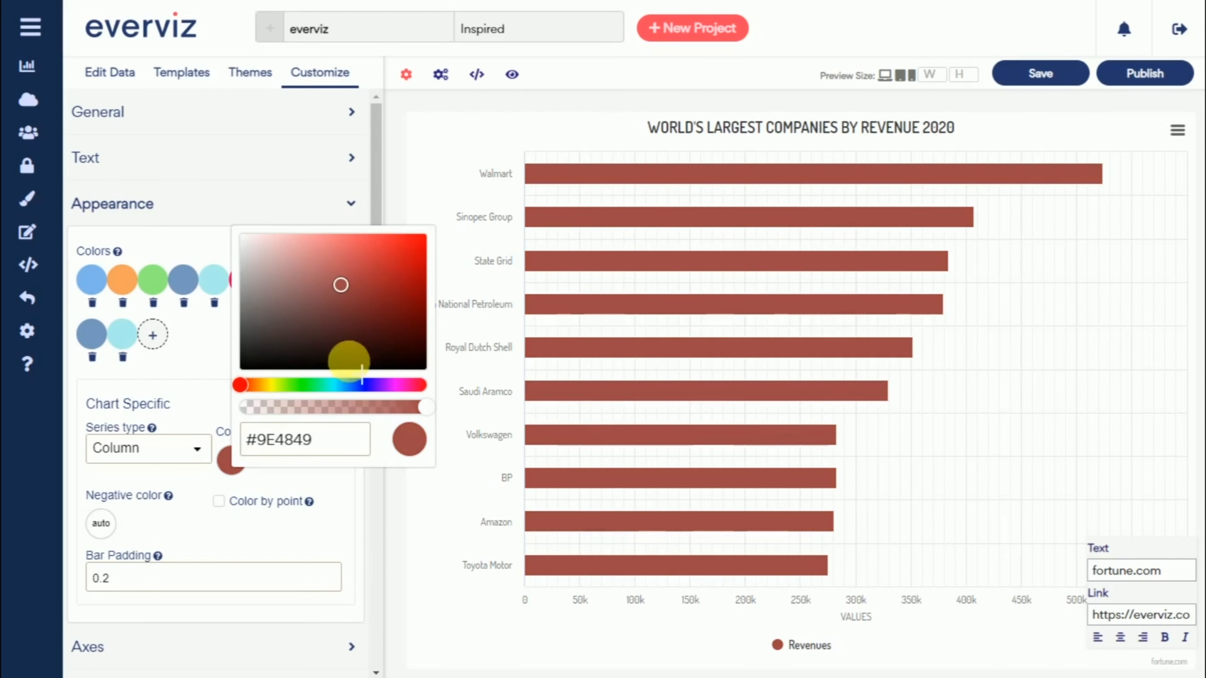
left_click(296, 386)
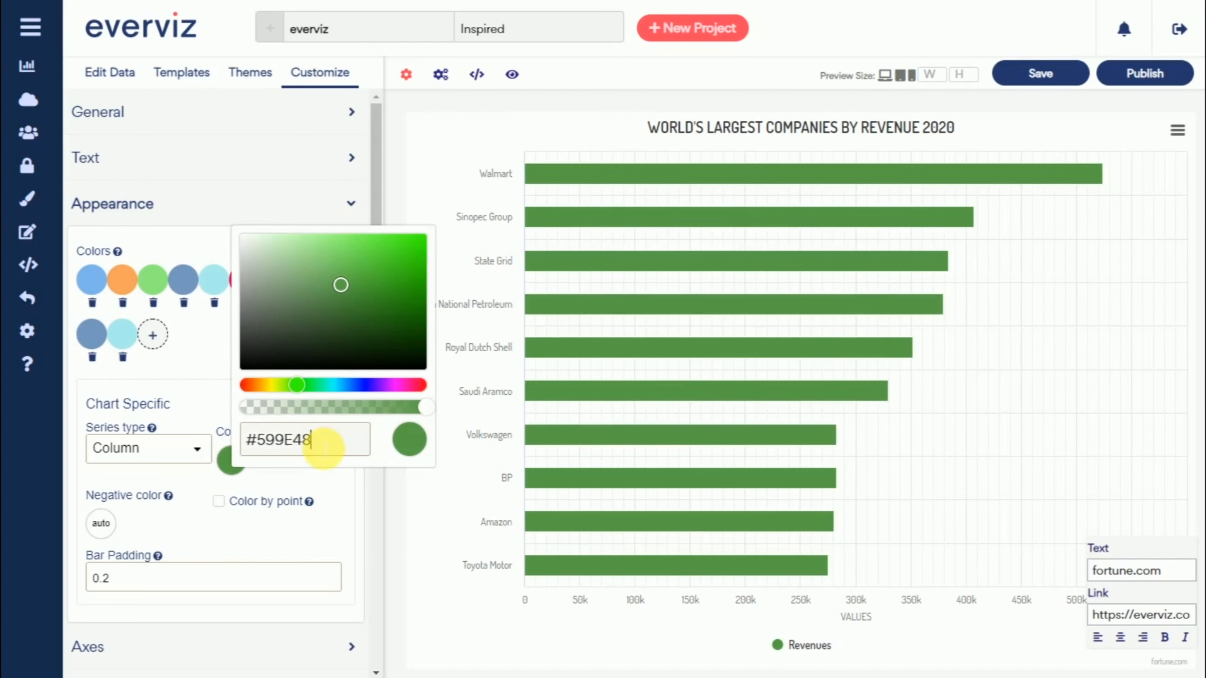
- Set the bars' chart-specific color to #FF495E and collapse the appearance settings
triple_click(324, 447)
type("#FF595E")
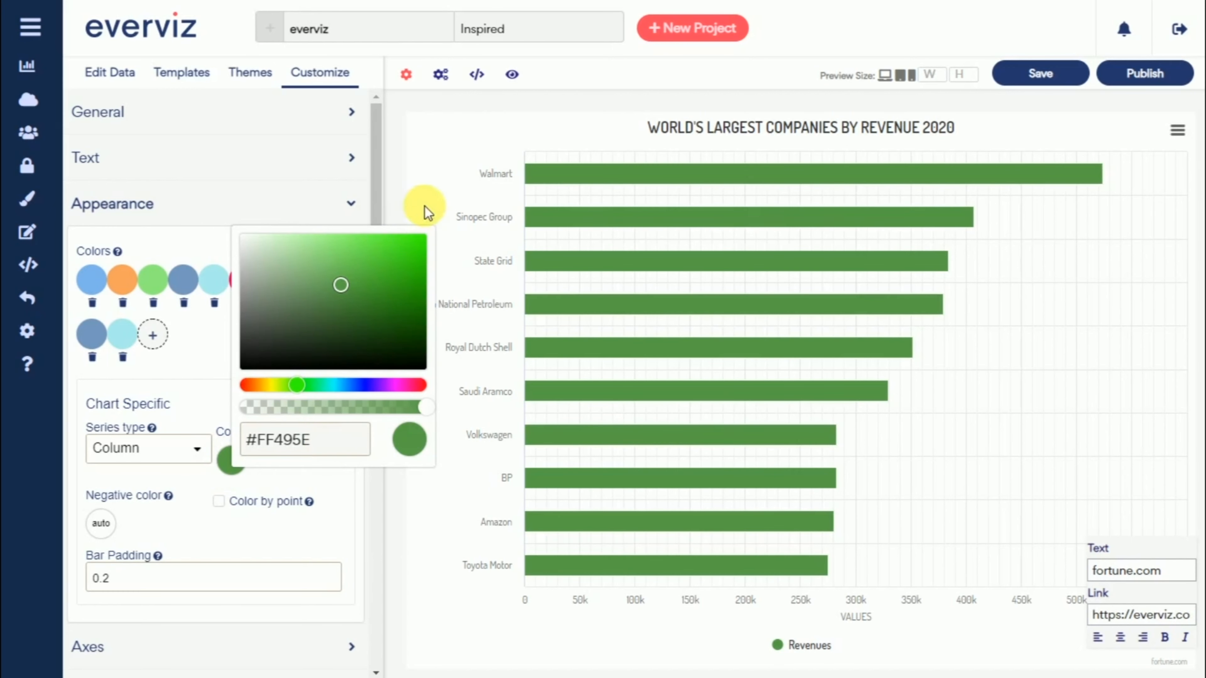
left_click(425, 209)
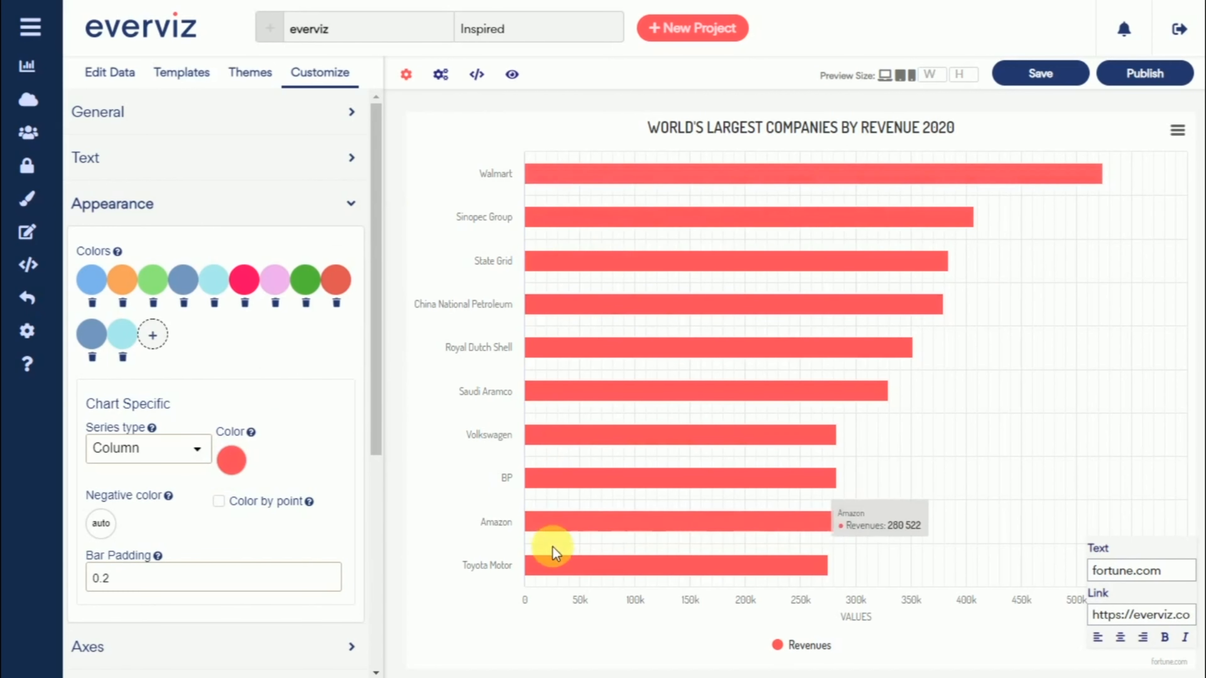
left_click(357, 200)
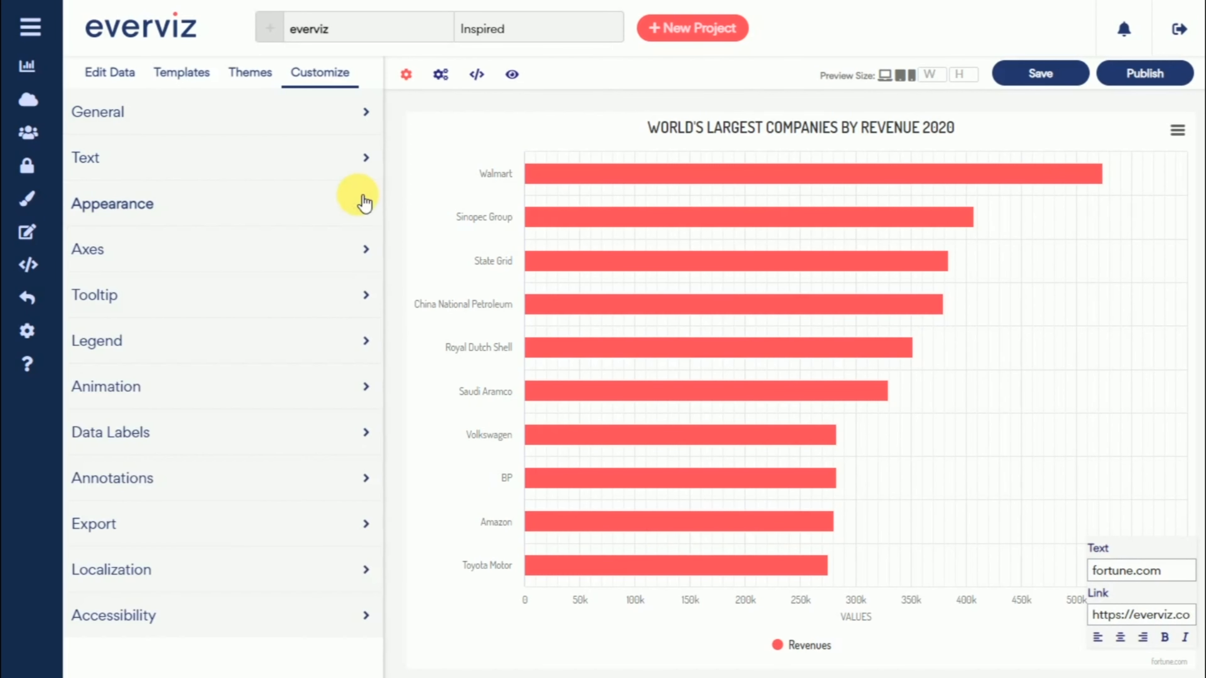
- Set the tooltip's value suffix to M and value prefix to $, check them on the bars, and collapse the tooltip settings
left_click(347, 307)
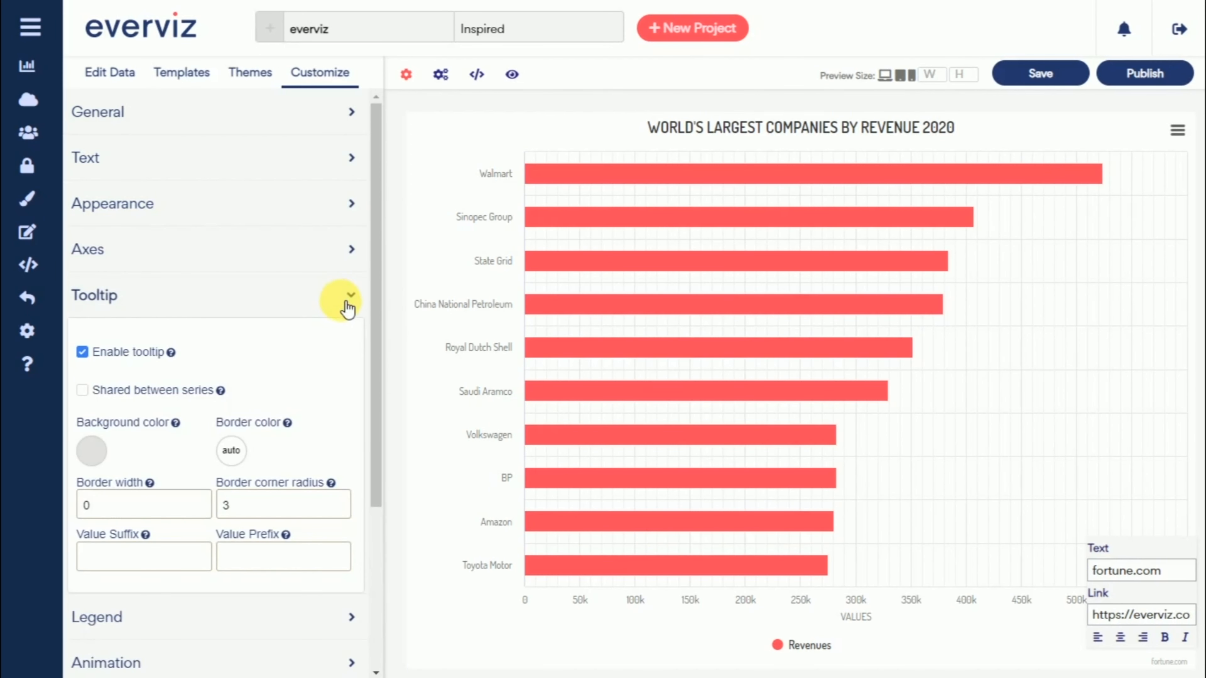
left_click(148, 567)
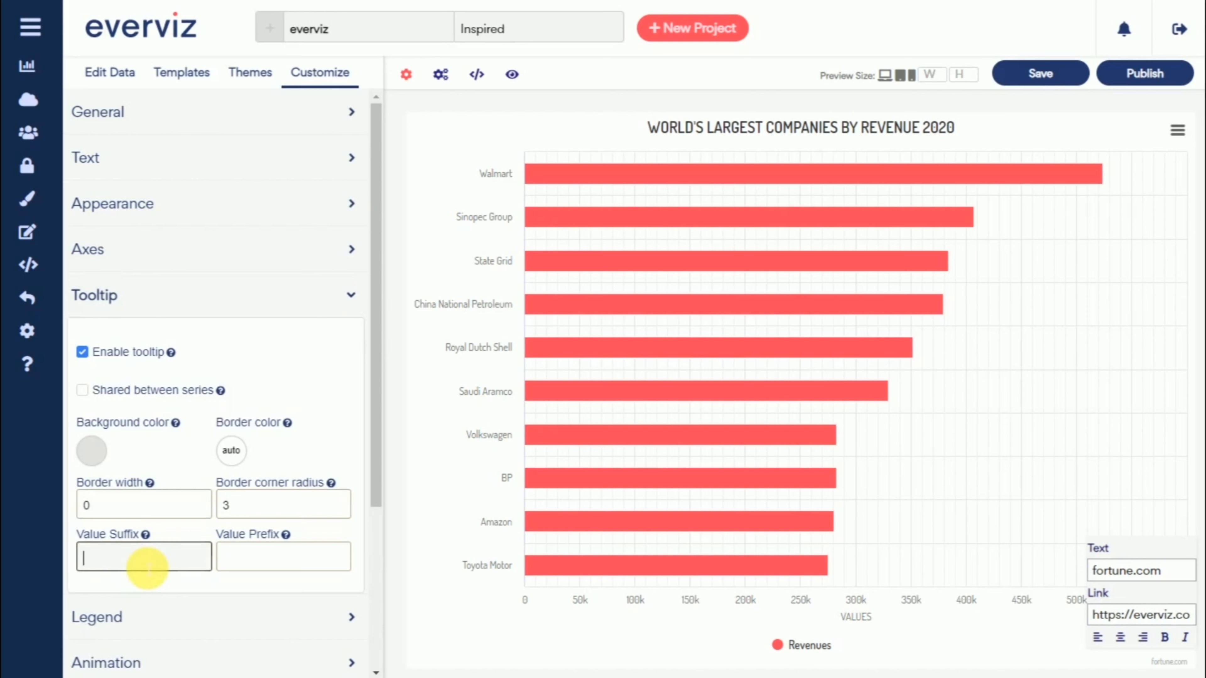
type("M")
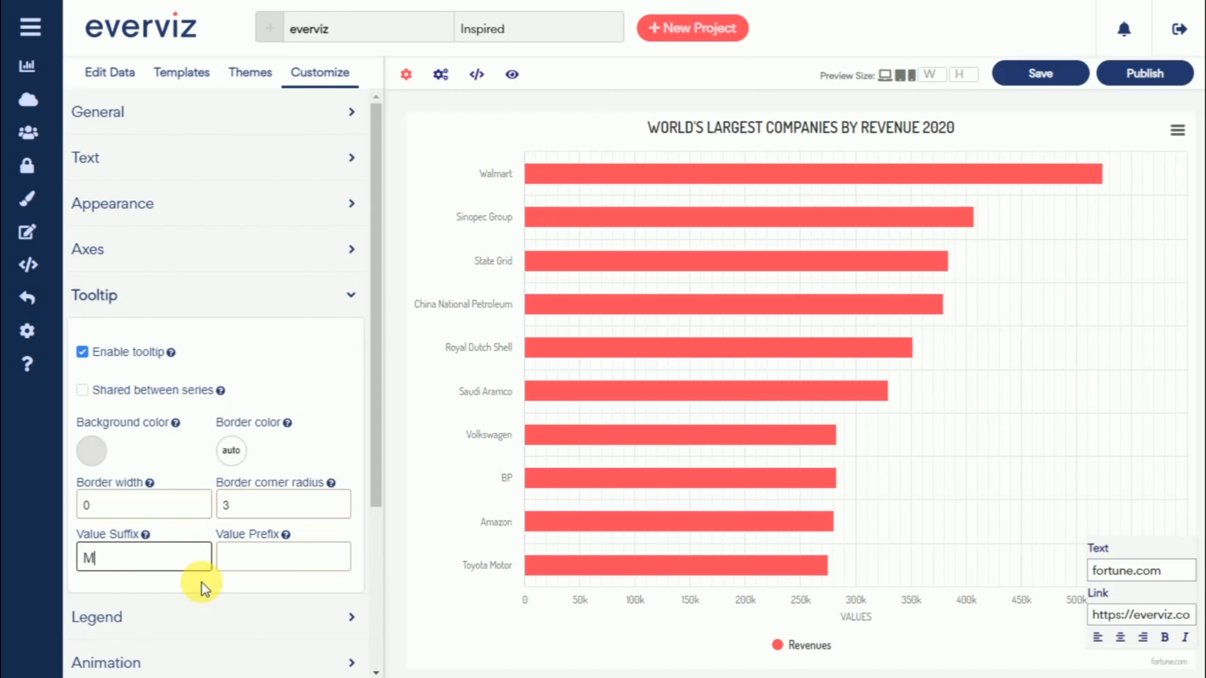
mouse_move(801, 477)
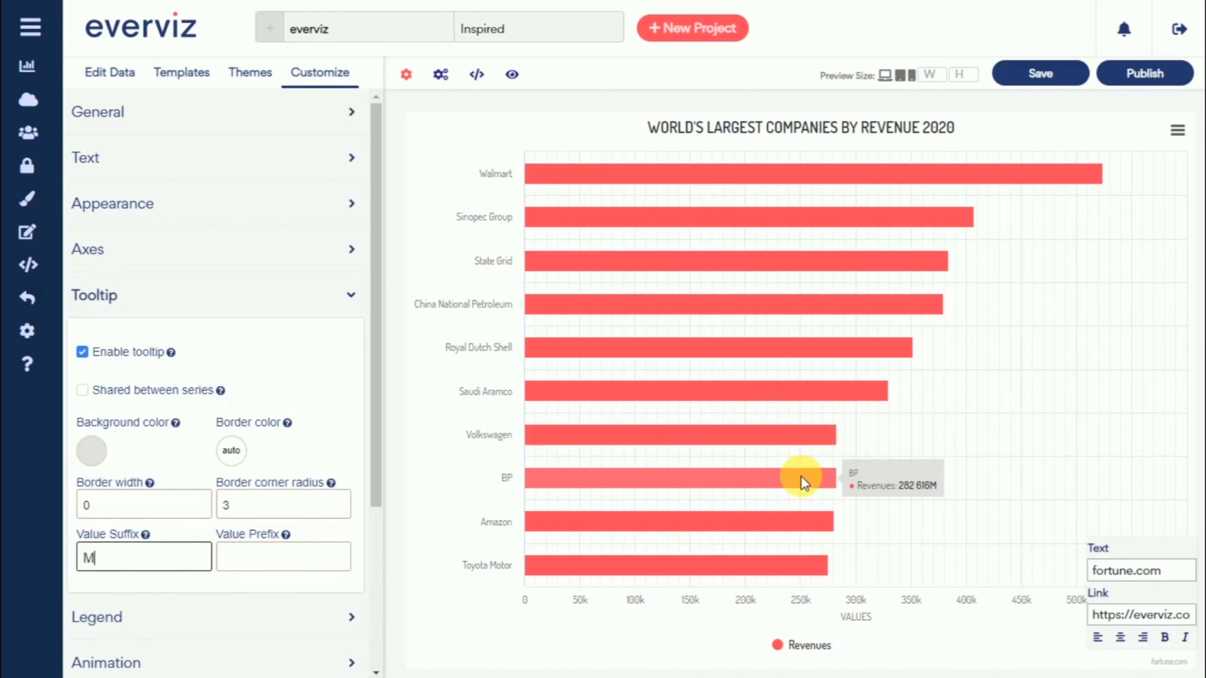
left_click(324, 568)
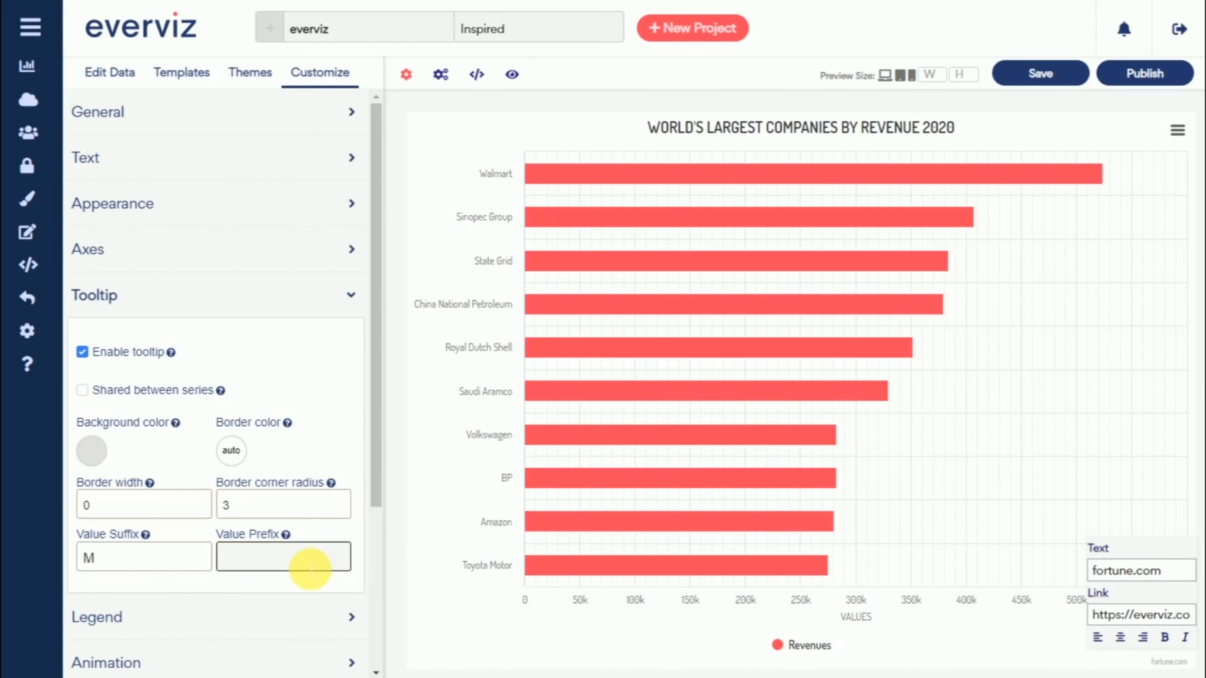
type("$")
mouse_move(587, 528)
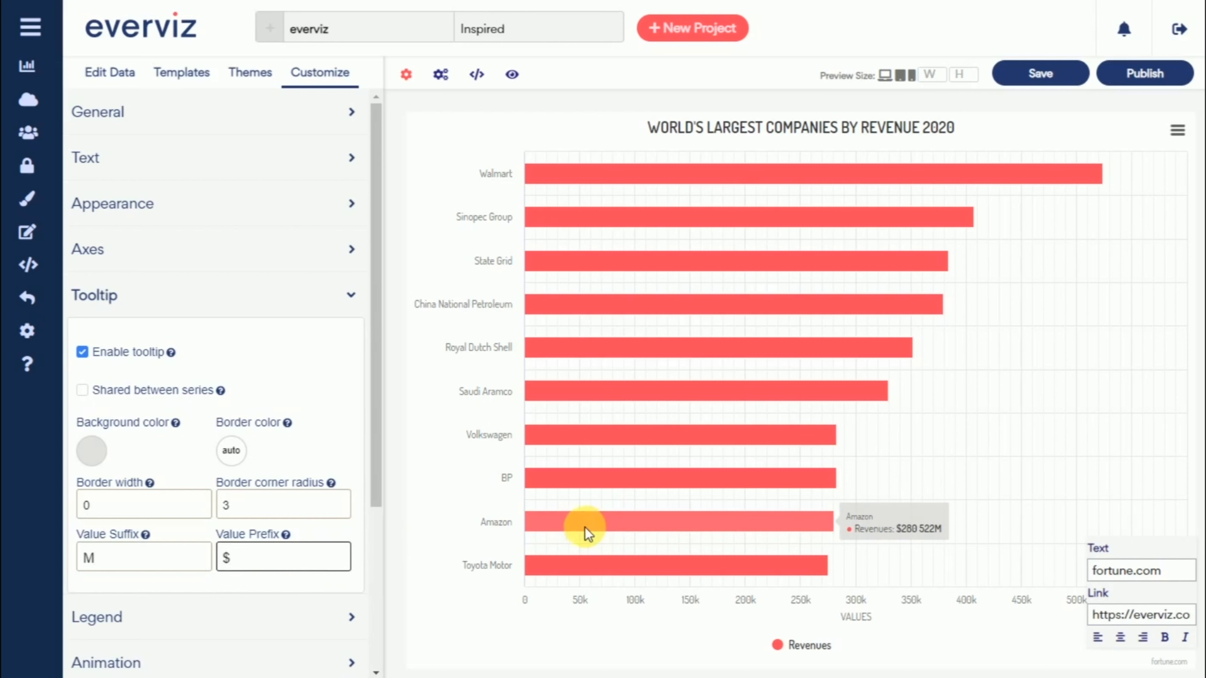
left_click(353, 293)
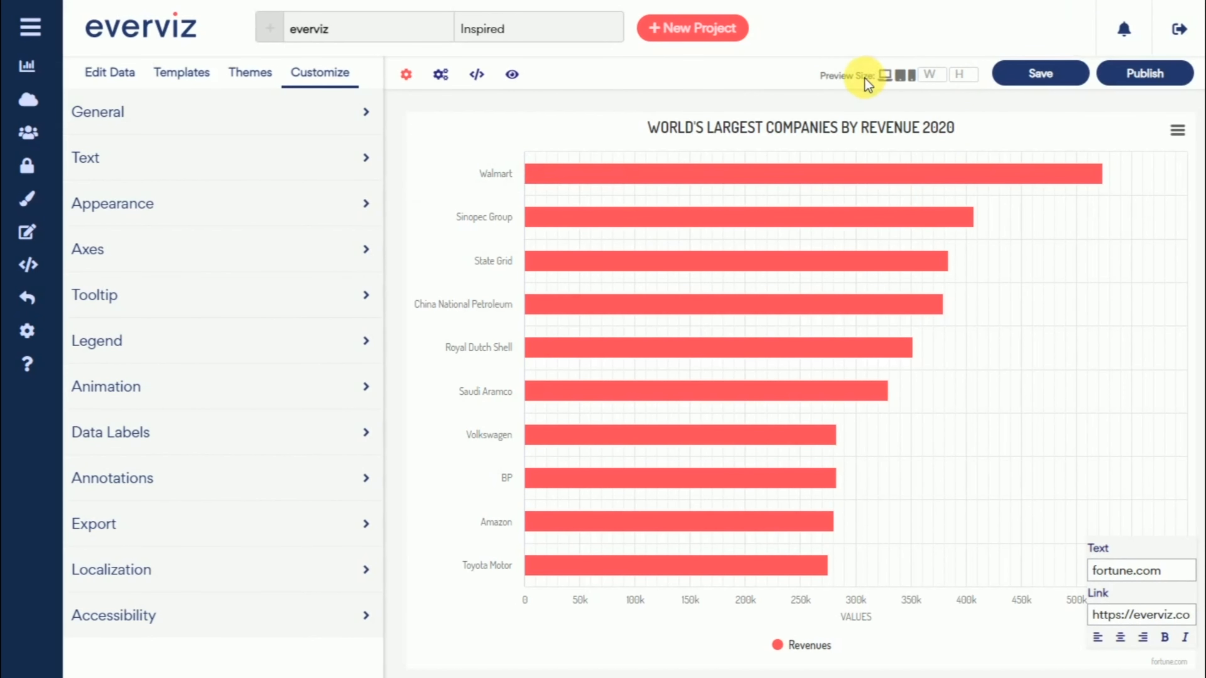
- Preview the chart at the tablet and phone sizes and return to the desktop preview
left_click(904, 78)
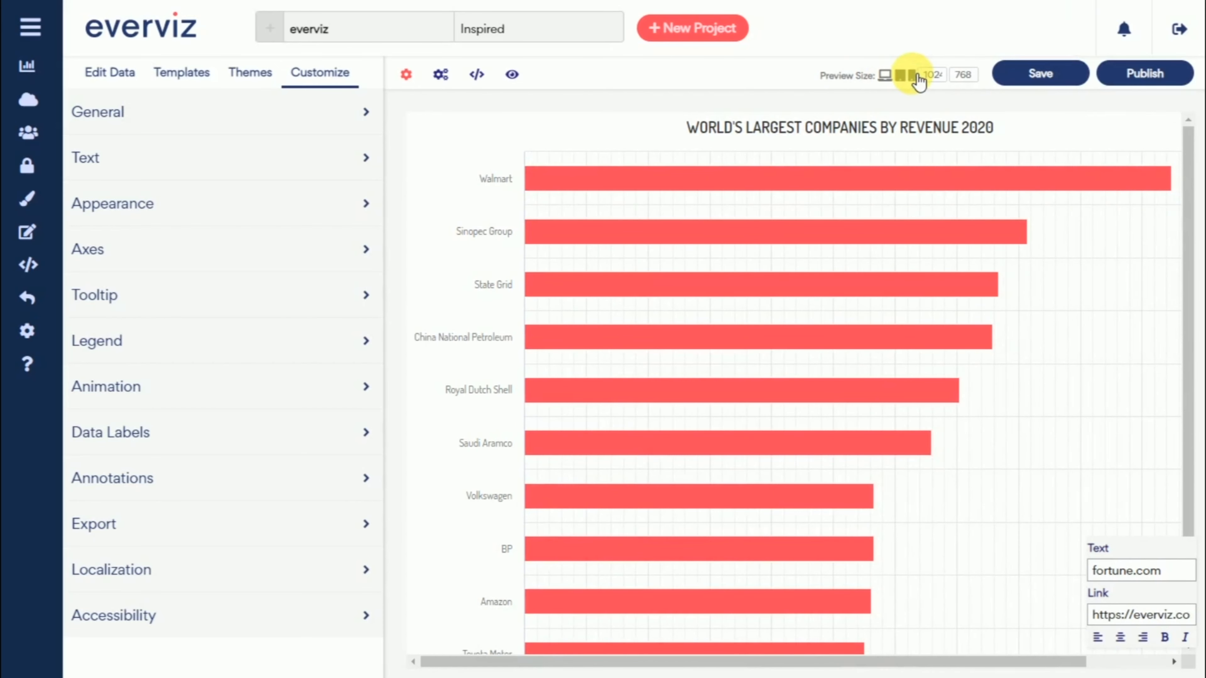
scroll(916, 256, "down", 3)
scroll(902, 295, "up", 2)
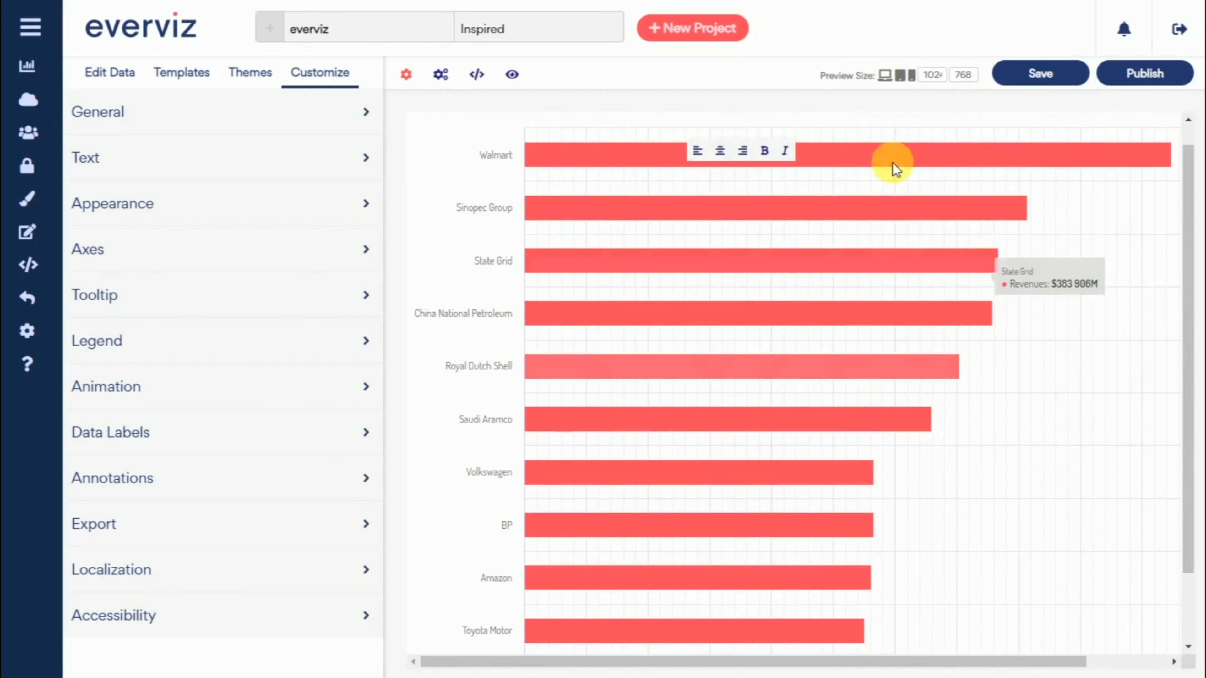
left_click(912, 81)
scroll(885, 185, "down", 1)
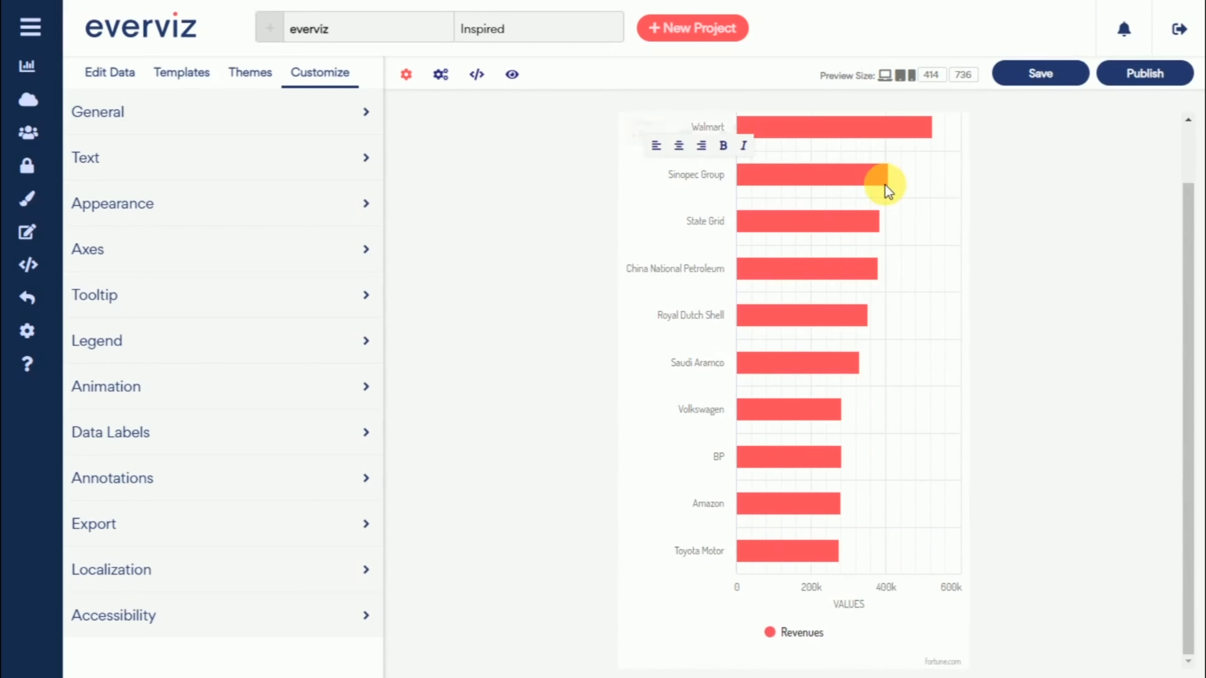
scroll(885, 185, "up", 1)
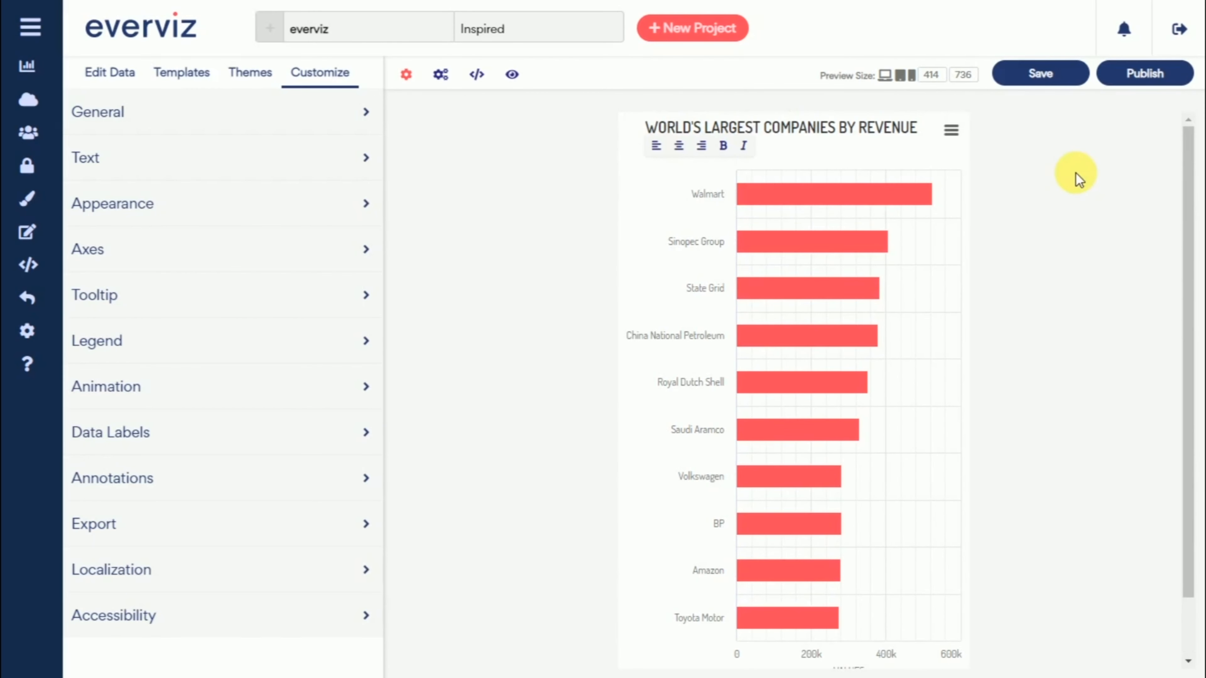
left_click(885, 76)
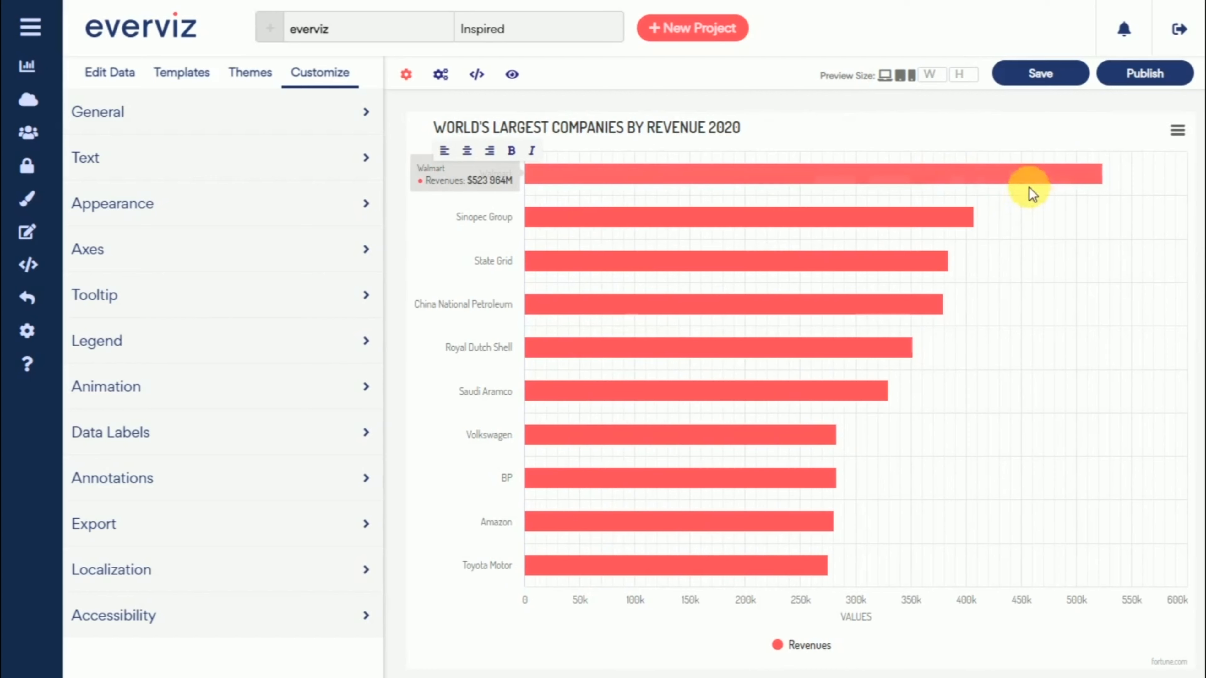
- Save the chart, dismiss the notification, and publish the project without a password
left_click(1036, 67)
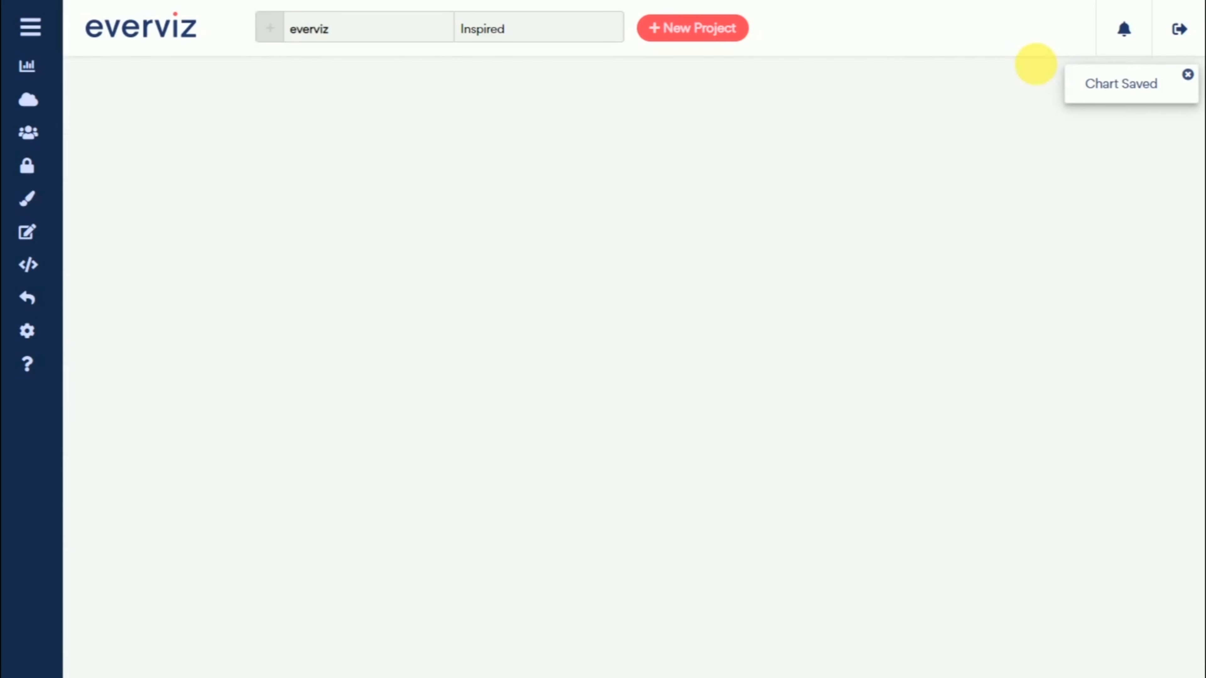
left_click(1188, 75)
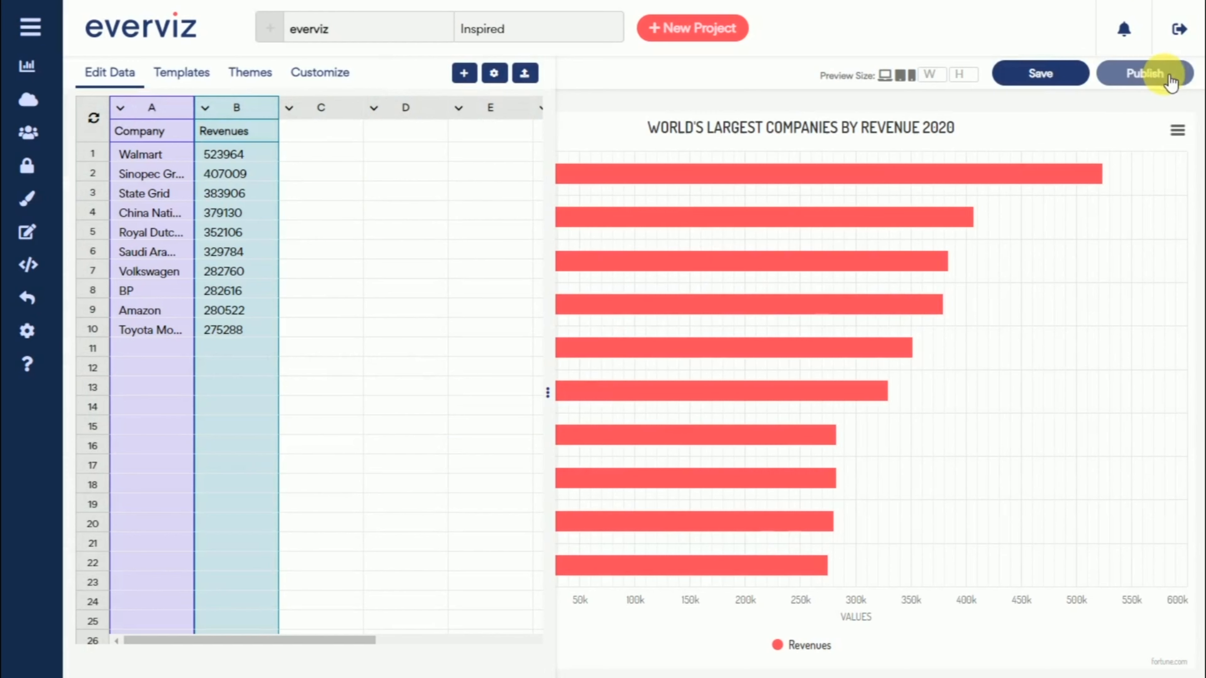
left_click(1145, 75)
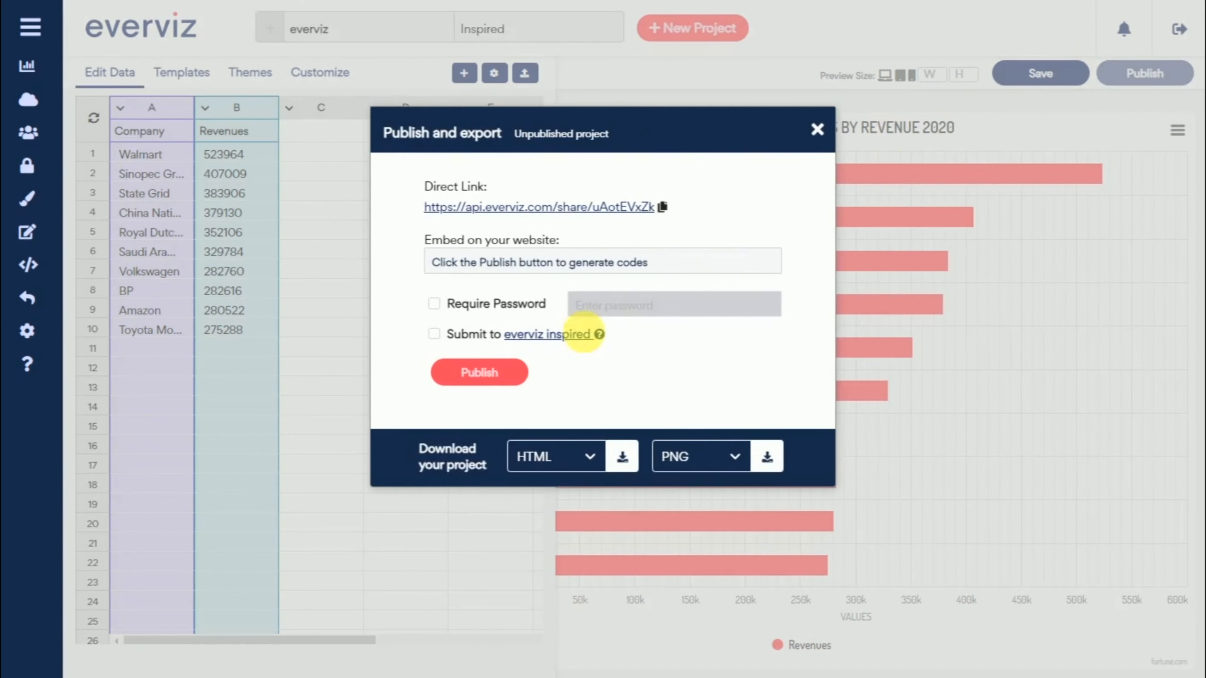
left_click(488, 373)
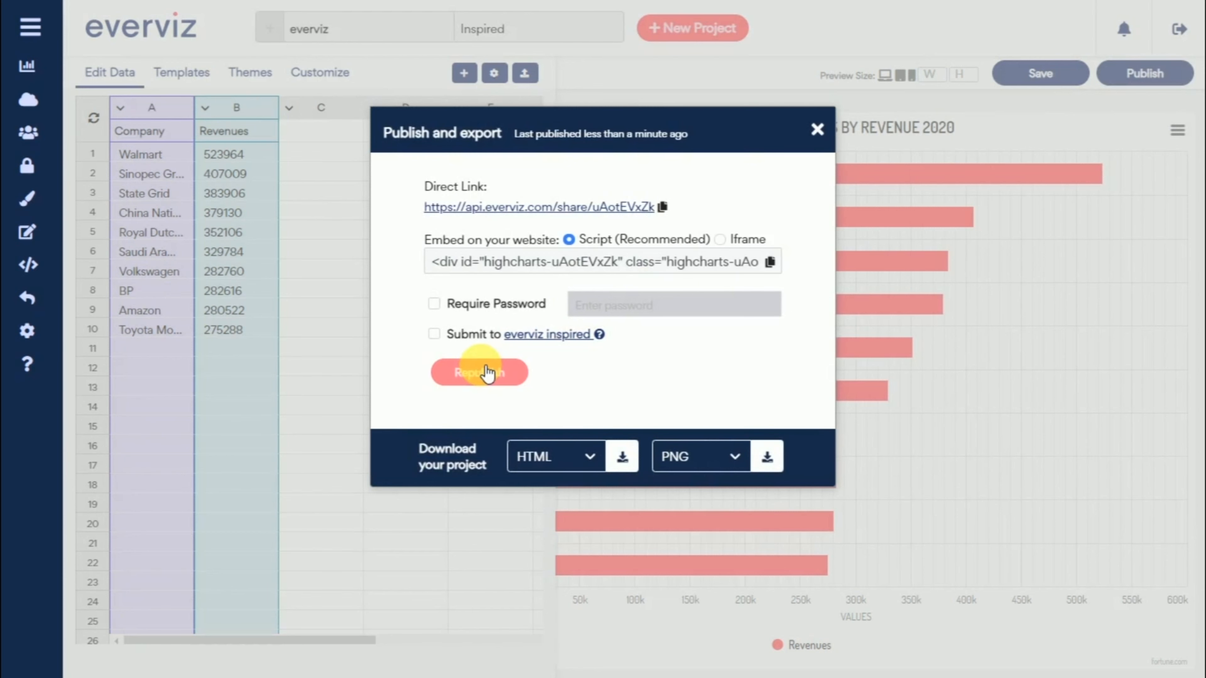
- Copy the script embed code and view the download formats offered alongside HTML, keeping HTML selected
left_click(771, 263)
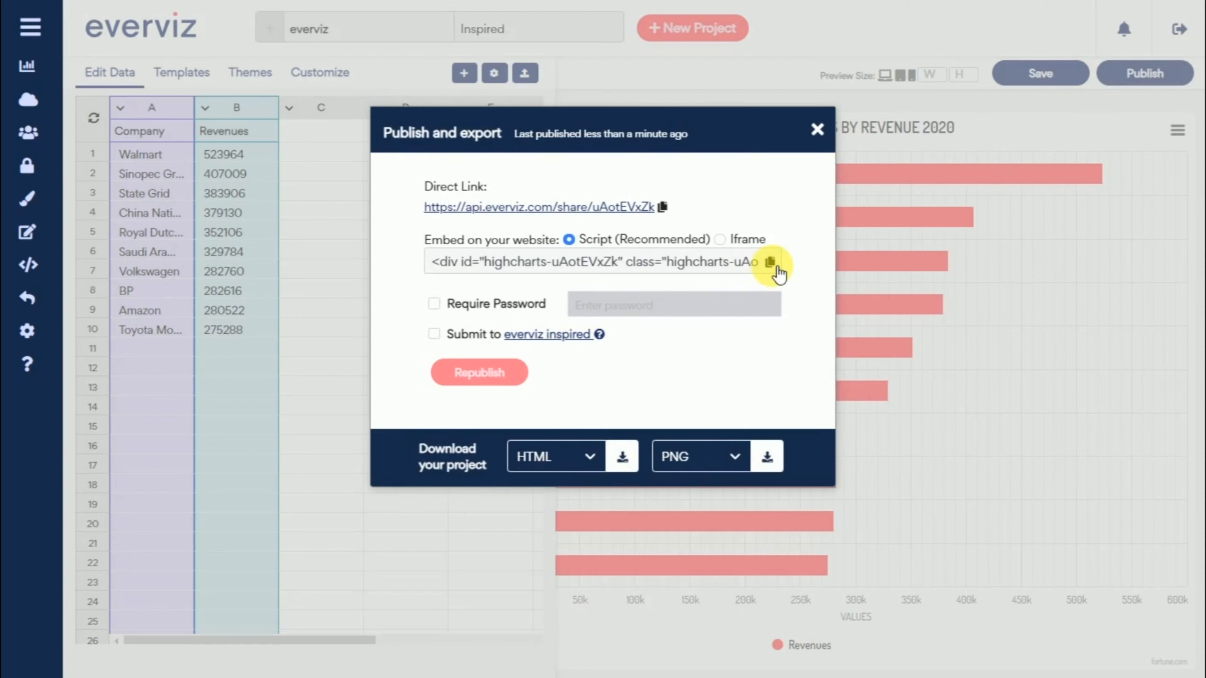
left_click(589, 459)
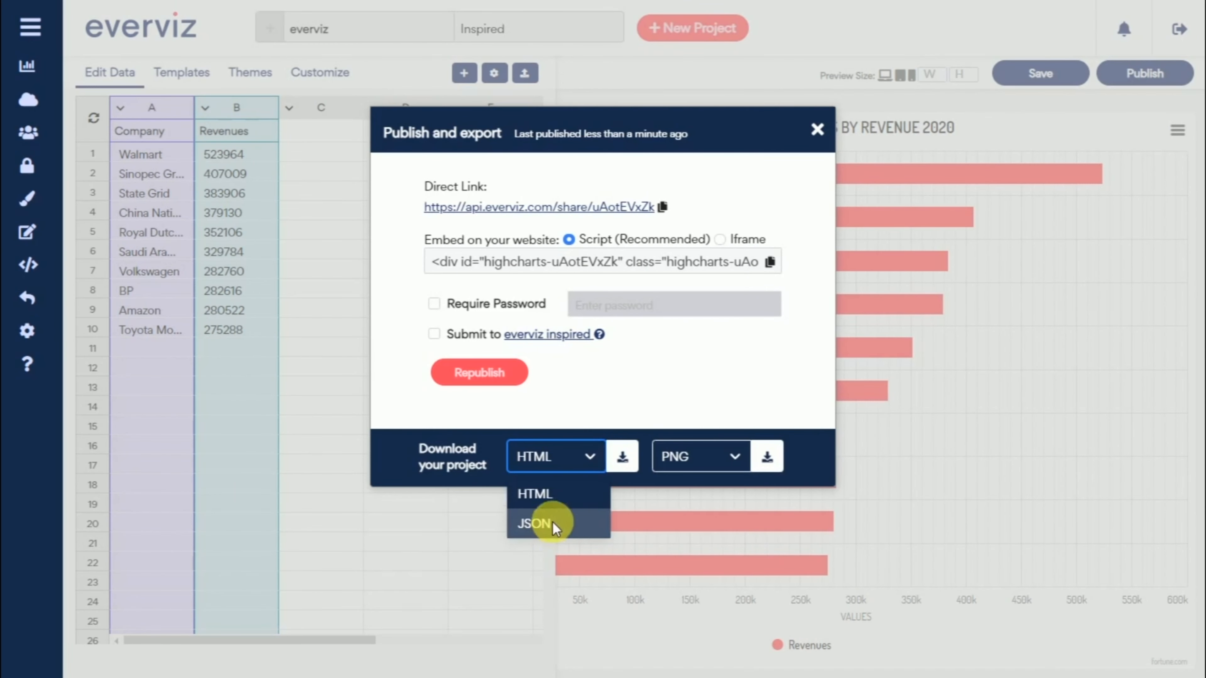
left_click(777, 359)
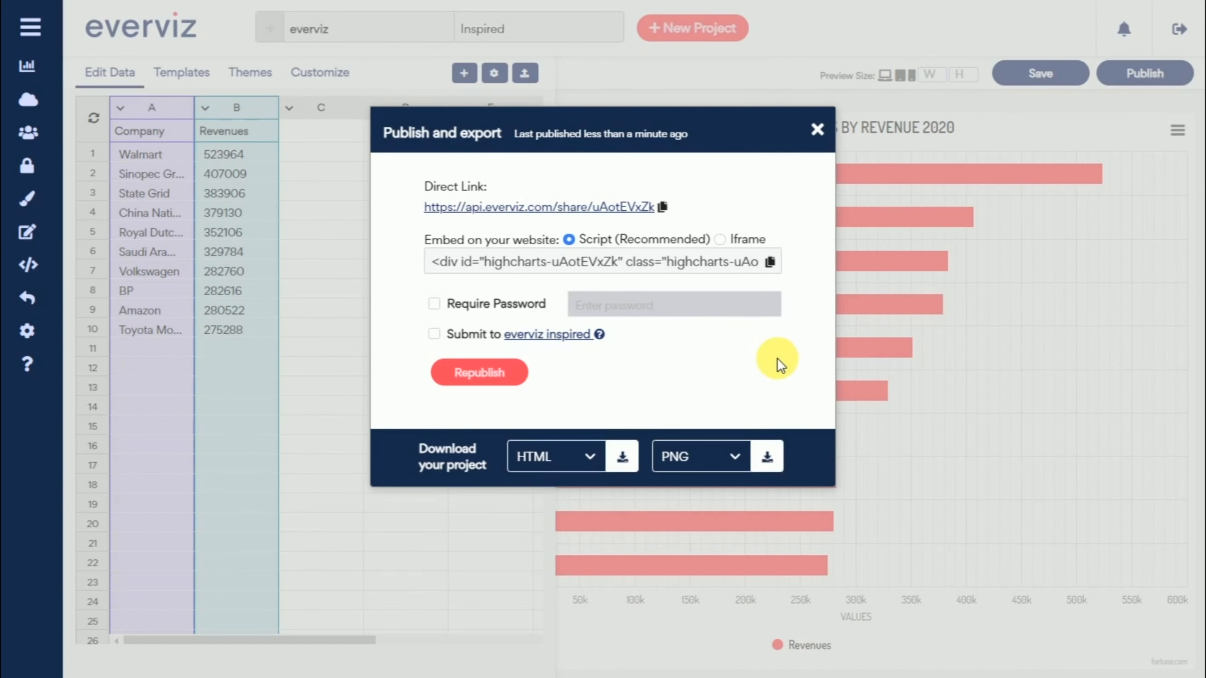